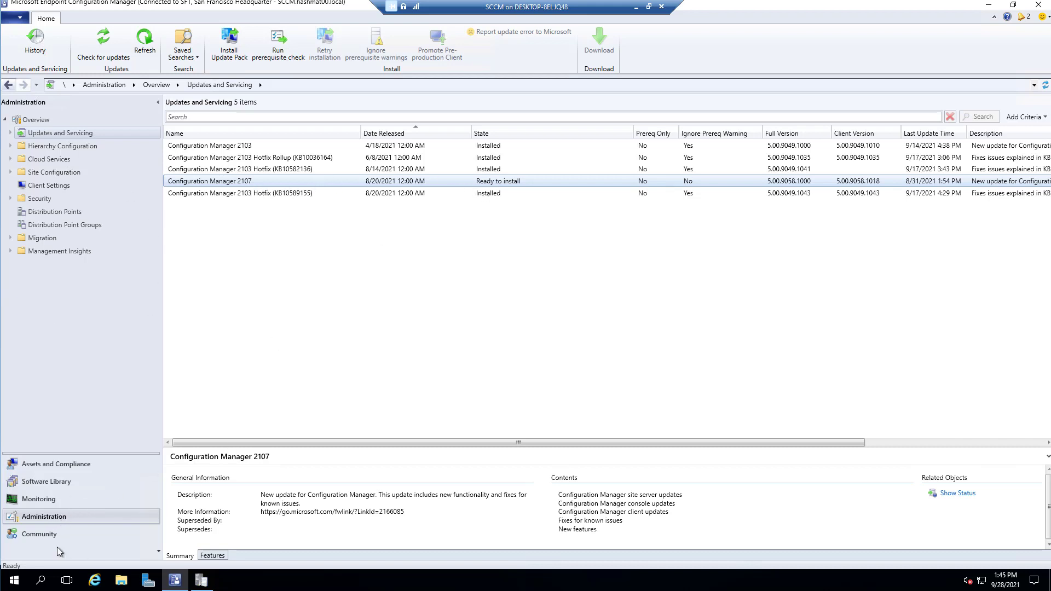
Run the prerequisite check for the Configuration Manager 2107 update.
right_click(501, 181)
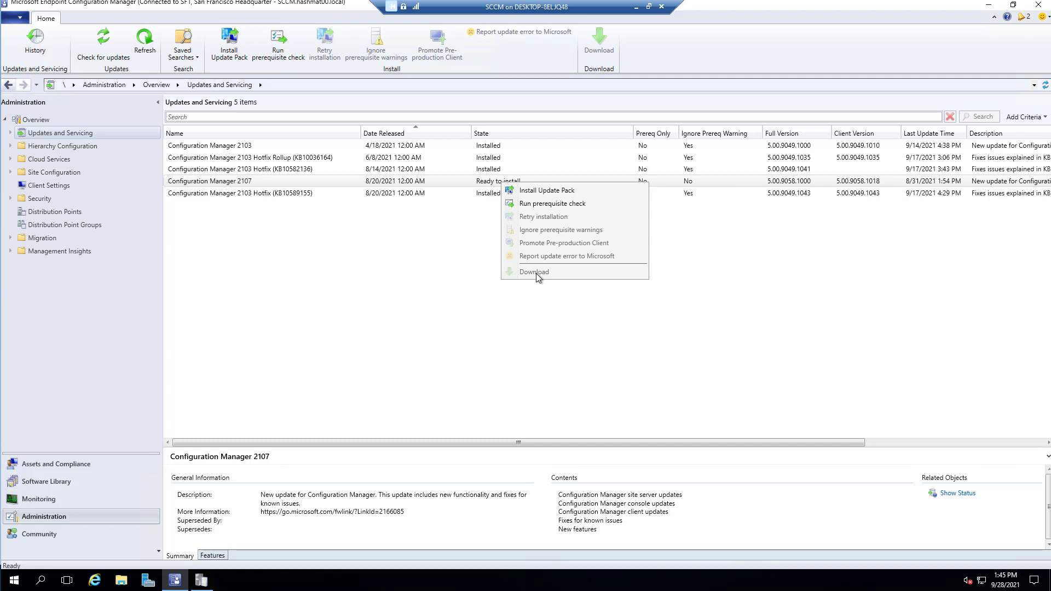
left_click(503, 183)
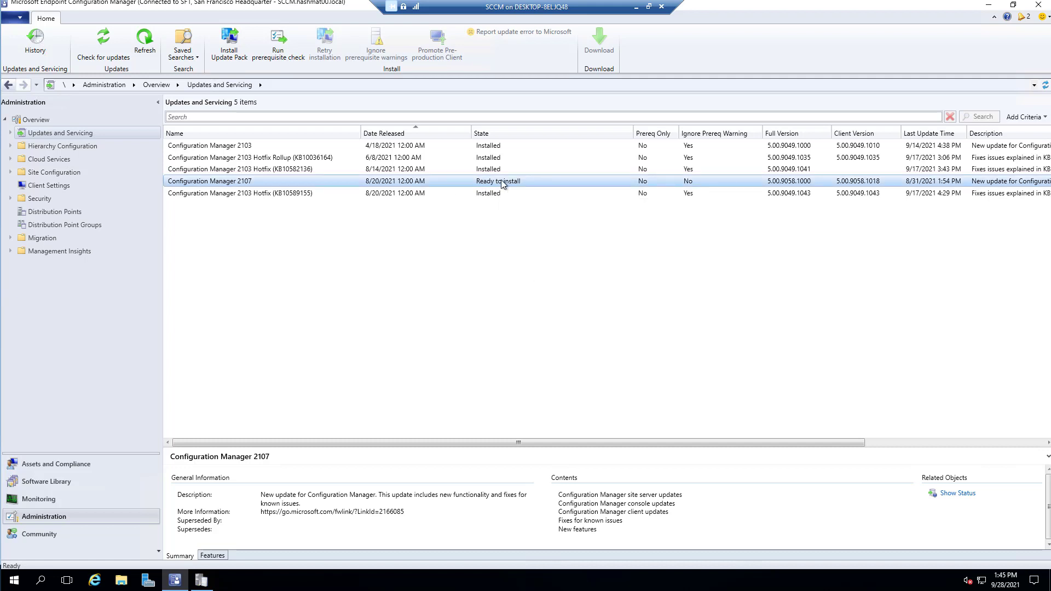
right_click(503, 184)
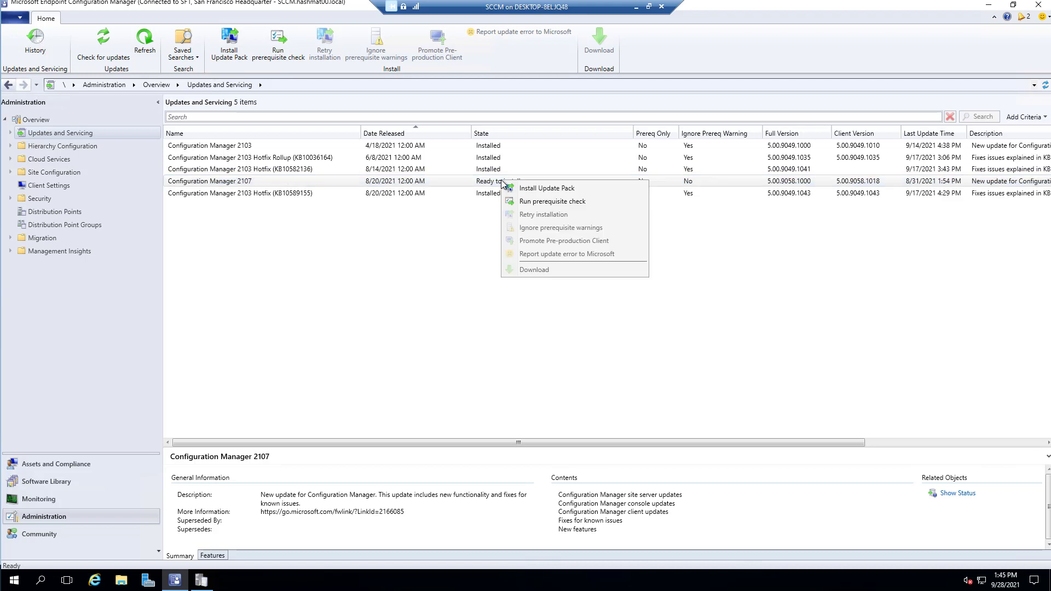
left_click(545, 203)
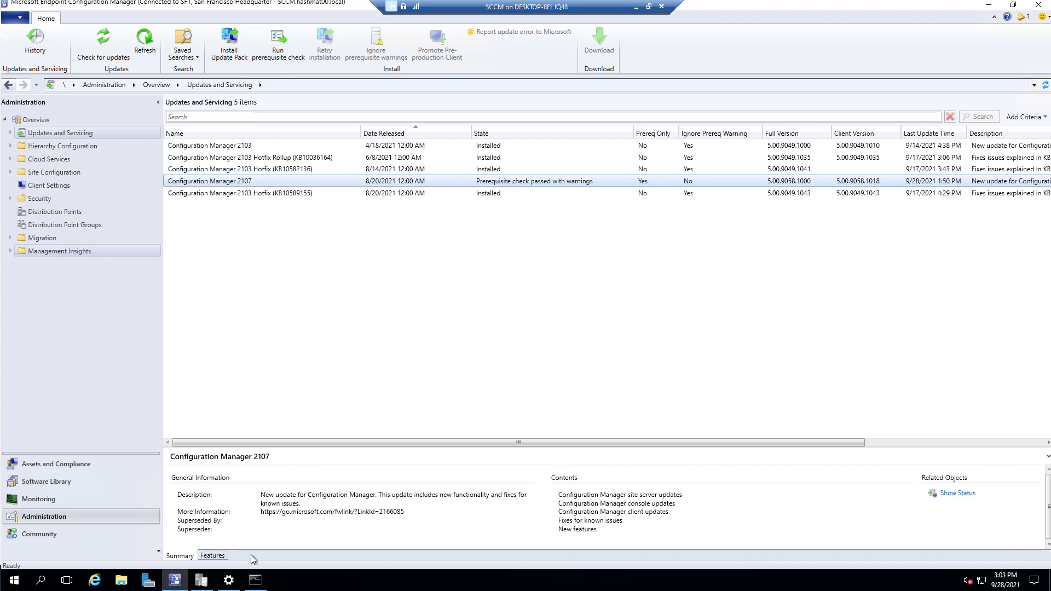
Show the Configuration Manager 2107 installation status and read the Application catalog roles warning under Prerequisite Check.
left_click(956, 495)
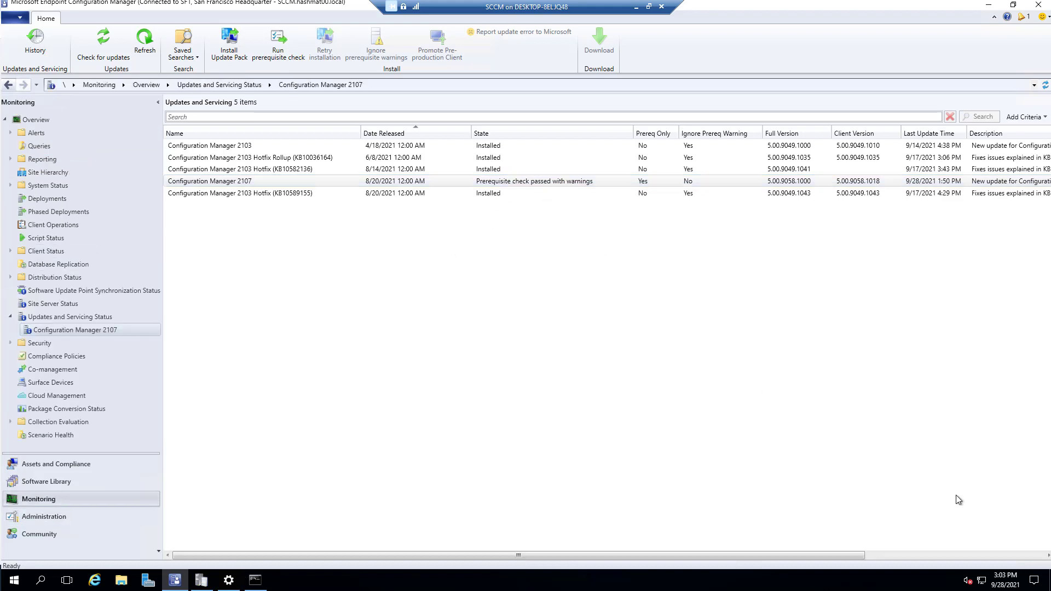
left_click(71, 53)
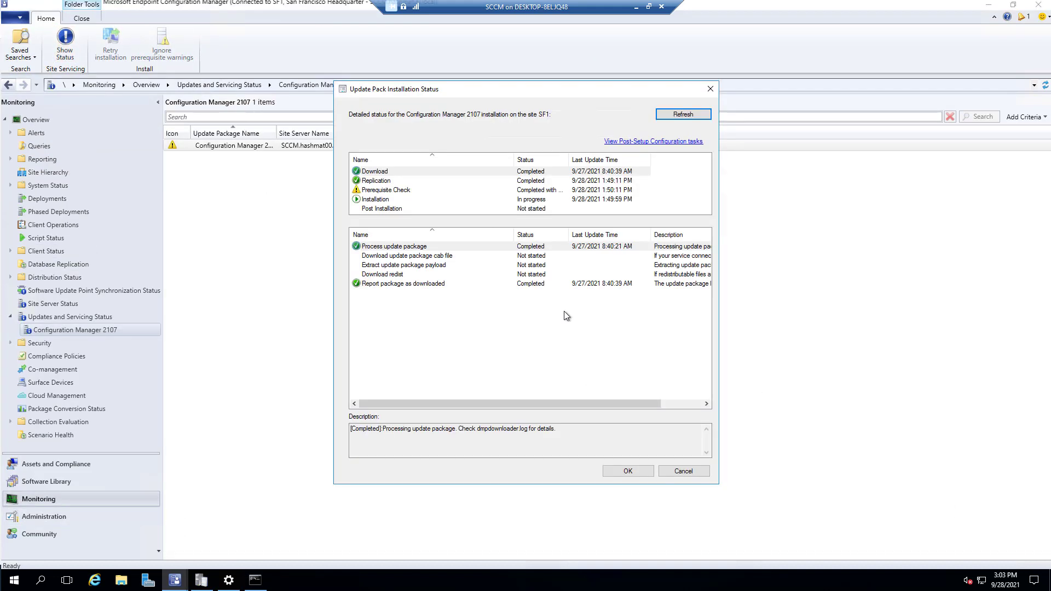
left_click(378, 190)
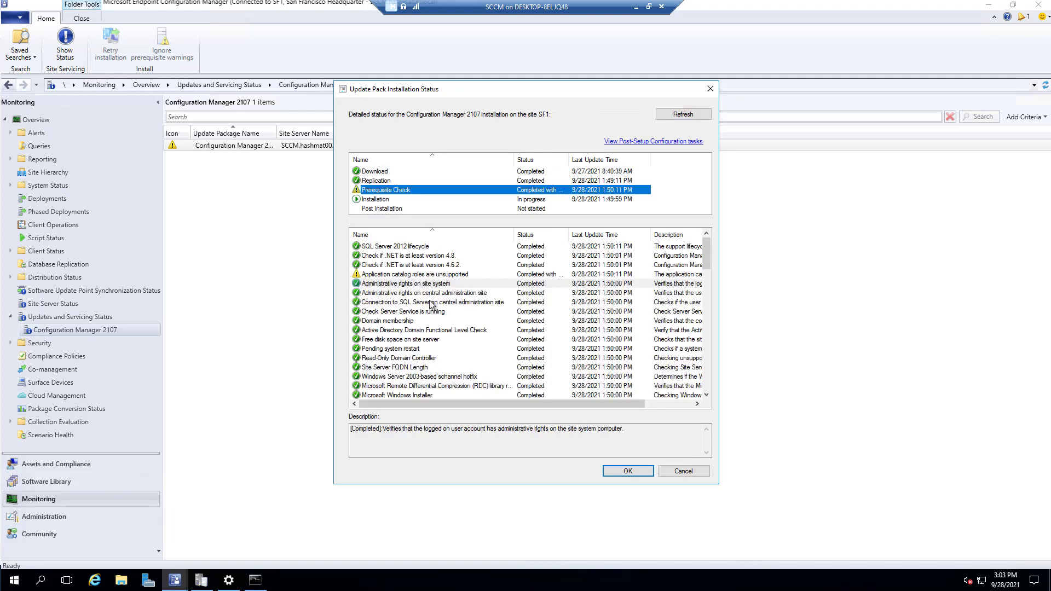
left_click(413, 275)
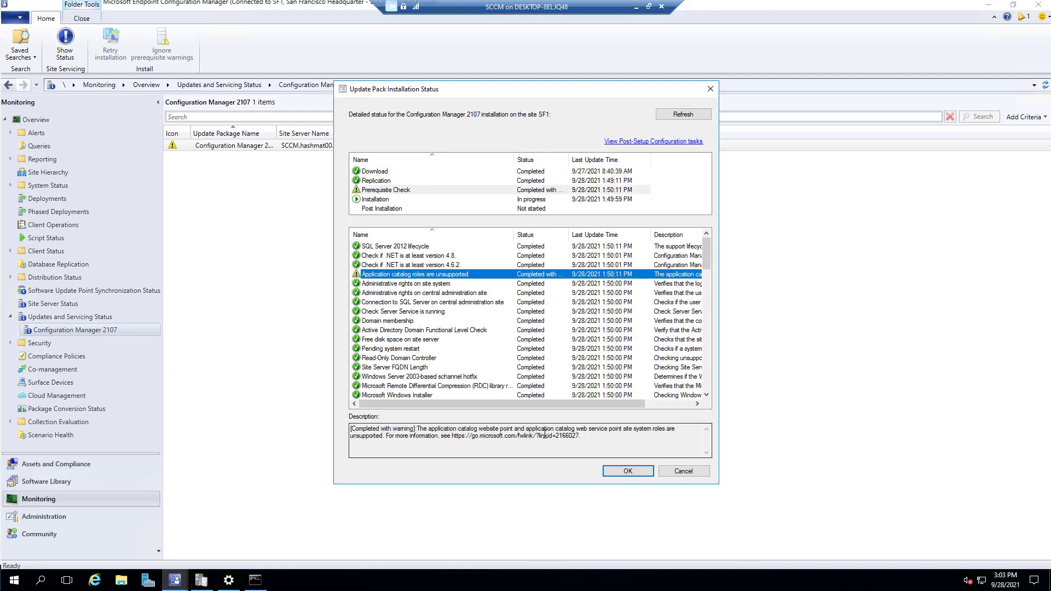
left_click_drag(578, 436, 341, 433)
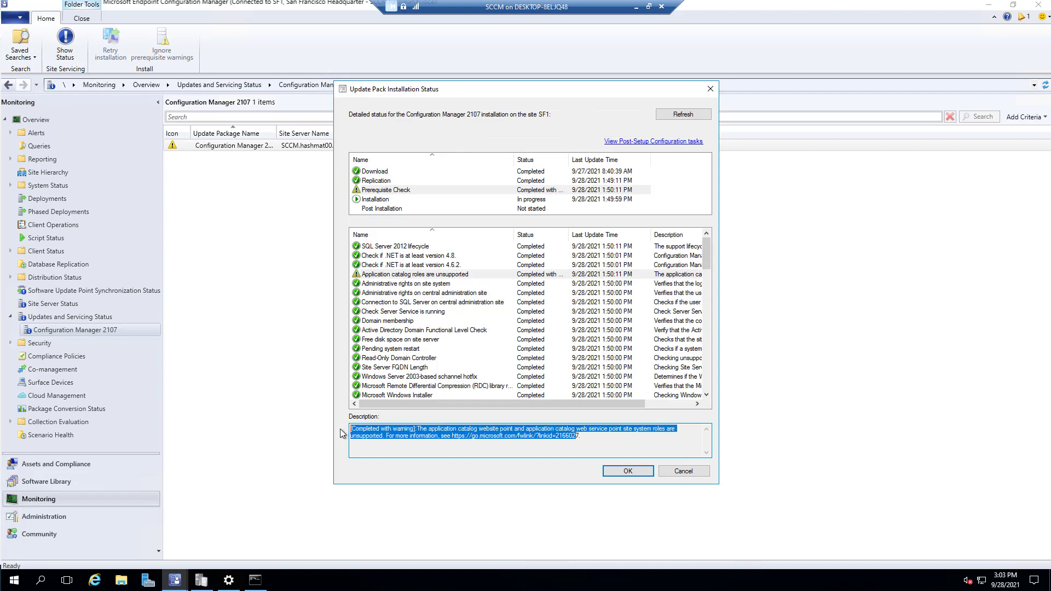
Look through the remaining prerequisite checks and read the warning about the site's use of Microsoft Operations Management, then return to the Application catalog warning.
left_click(437, 294)
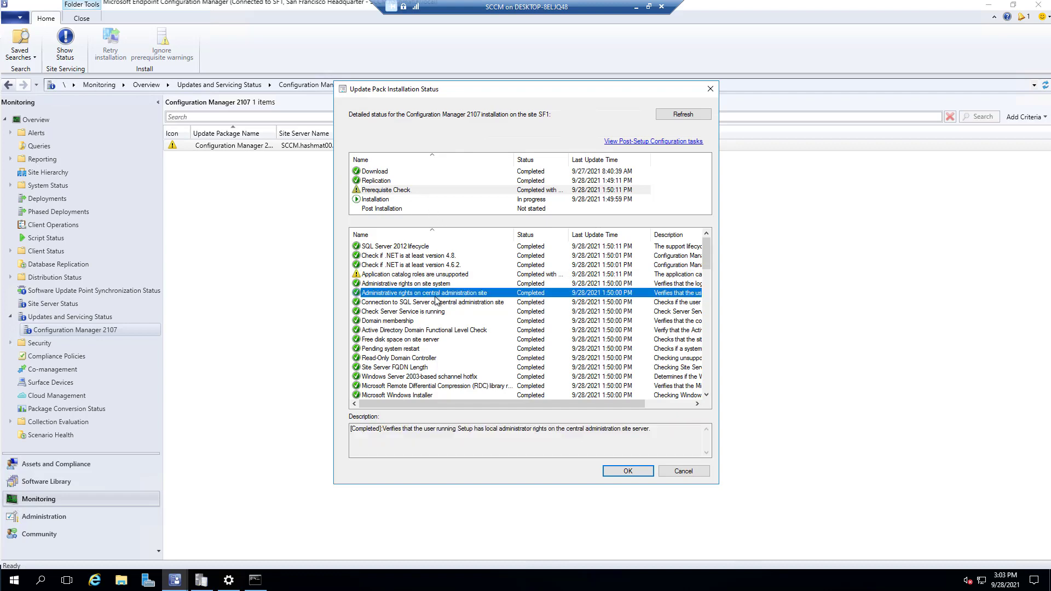
scroll(438, 299, "down", 2)
scroll(438, 299, "down", 20)
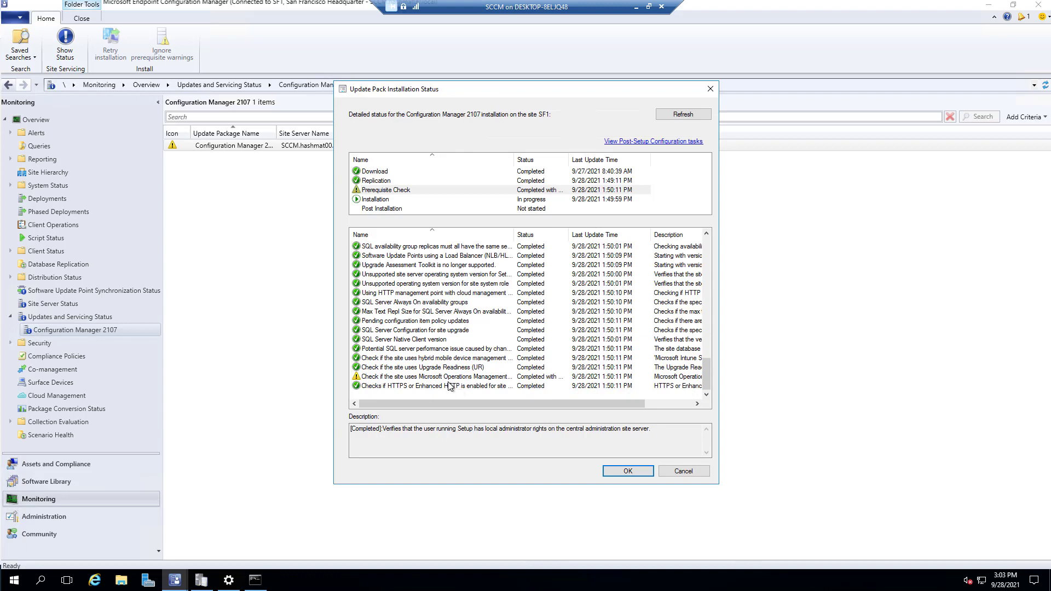
left_click(447, 378)
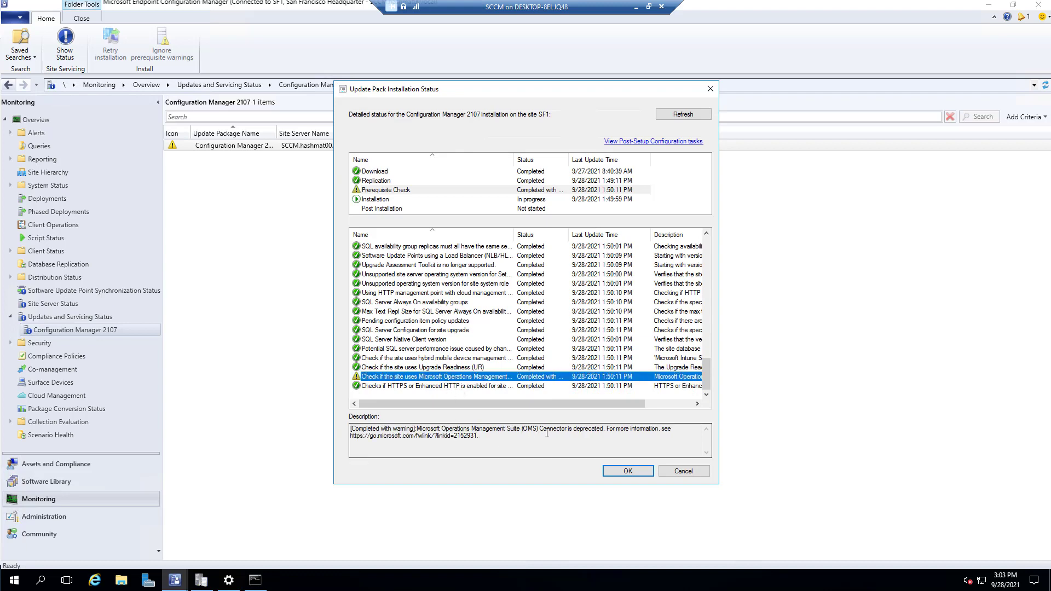
scroll(412, 290, "up", 20)
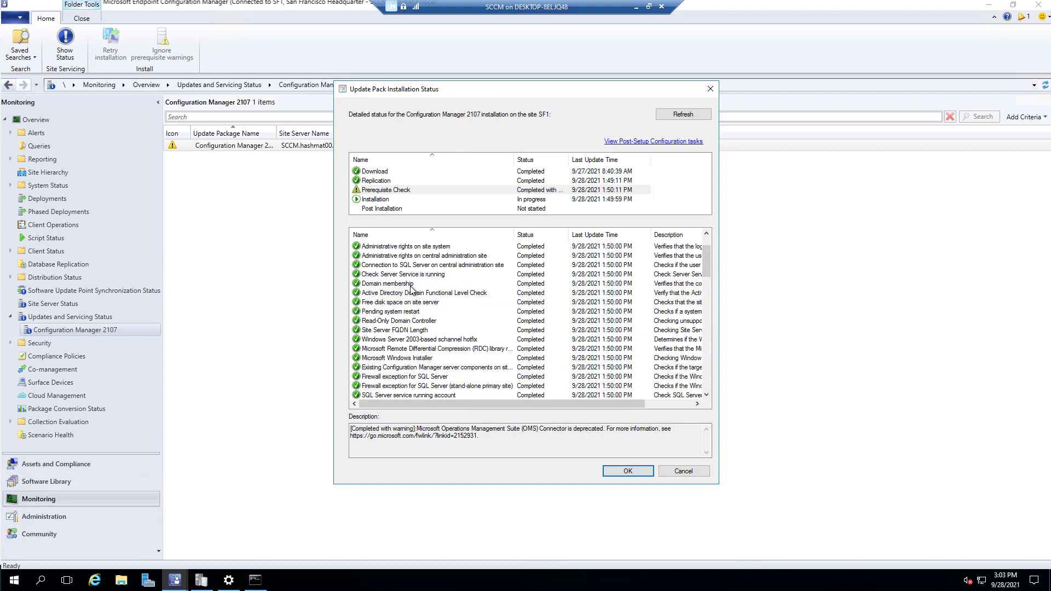
left_click(412, 277)
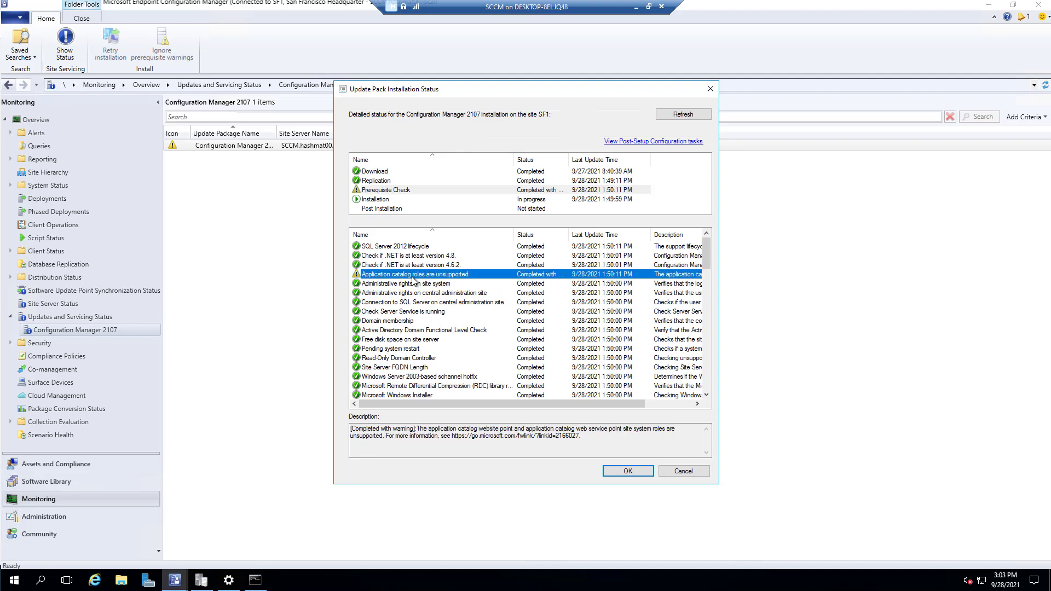
Open Servers and Site System Roles under Site Configuration and enlarge the Site System Roles list to show every role.
left_click(69, 515)
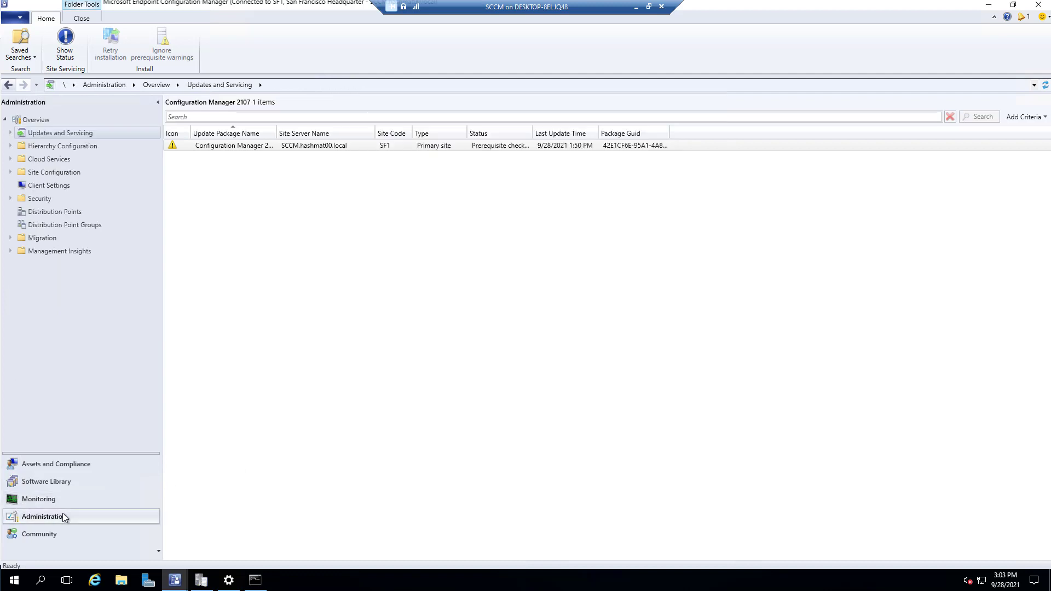
left_click(9, 172)
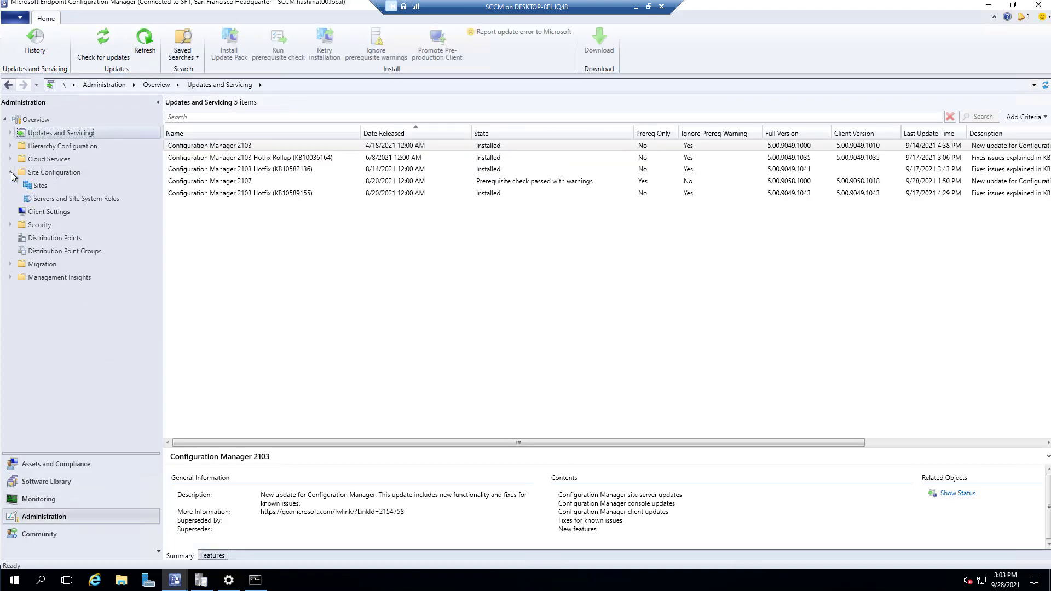
left_click(53, 196)
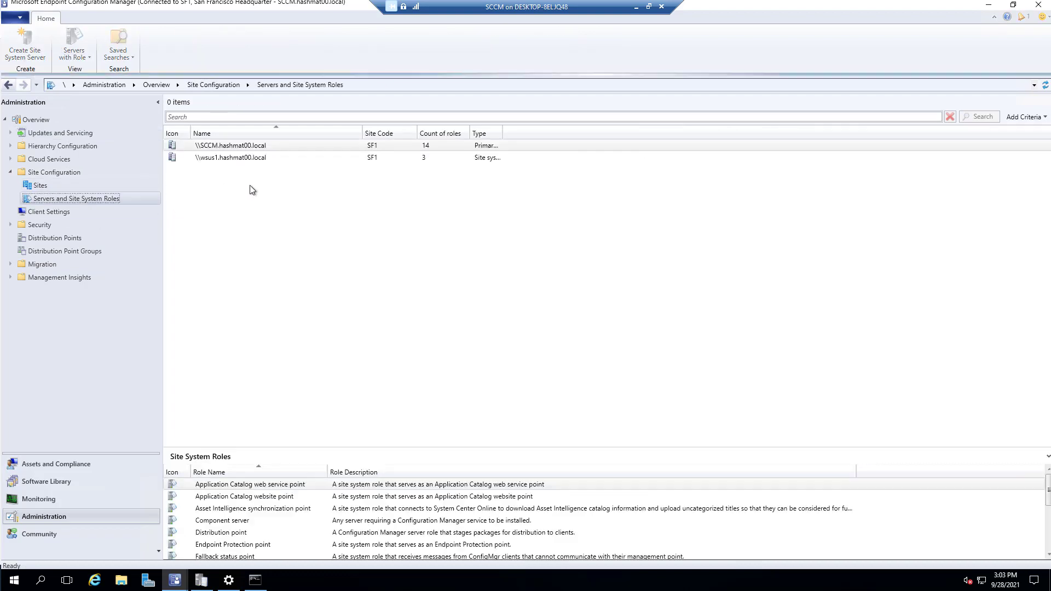
left_click_drag(303, 452, 304, 296)
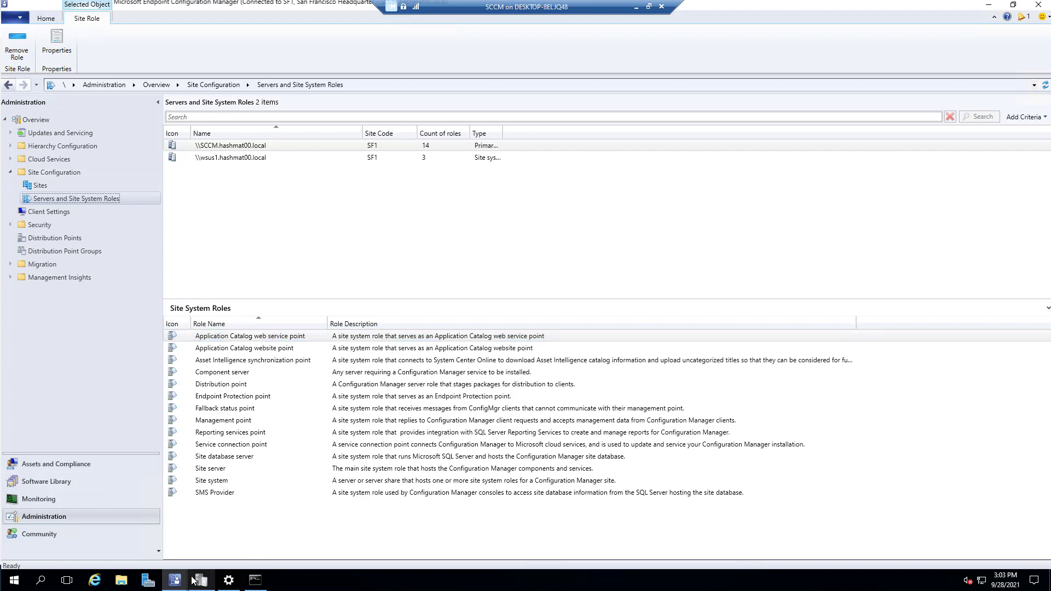
Bring back the Update Pack Installation Status window and move it aside to compare its warning with the role list.
mouse_move(176, 580)
left_click(250, 537)
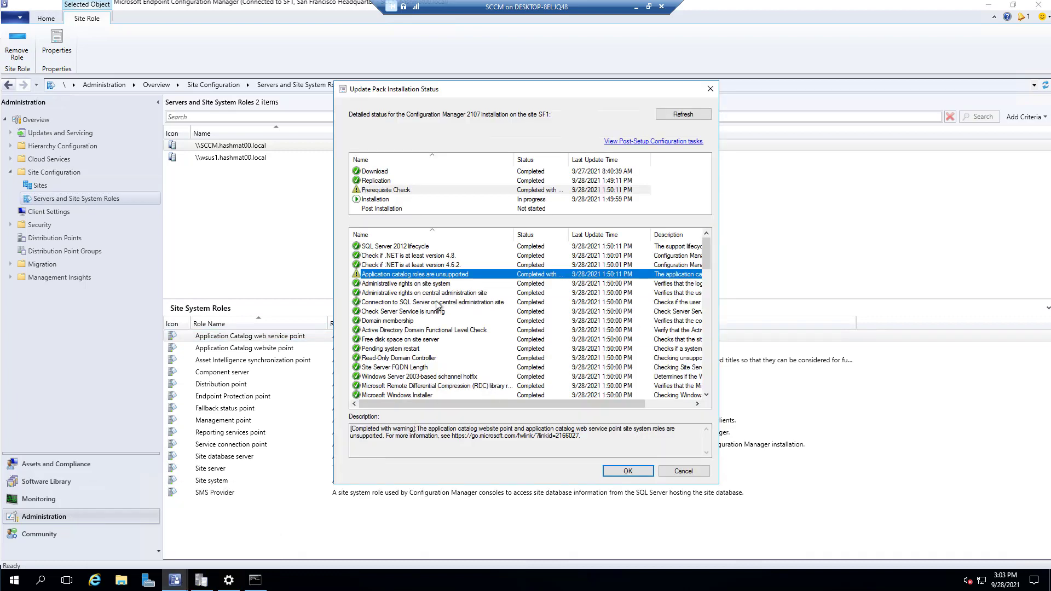
left_click_drag(420, 96, 593, 102)
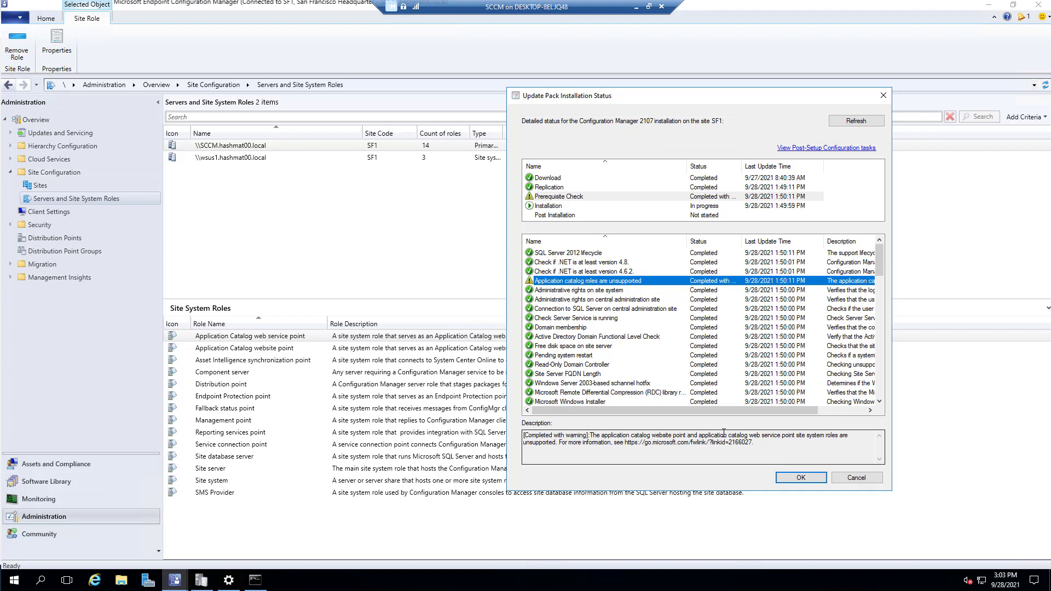
Remove the Application Catalog web service point role from the SCCM primary site server and confirm the removal.
left_click(284, 337)
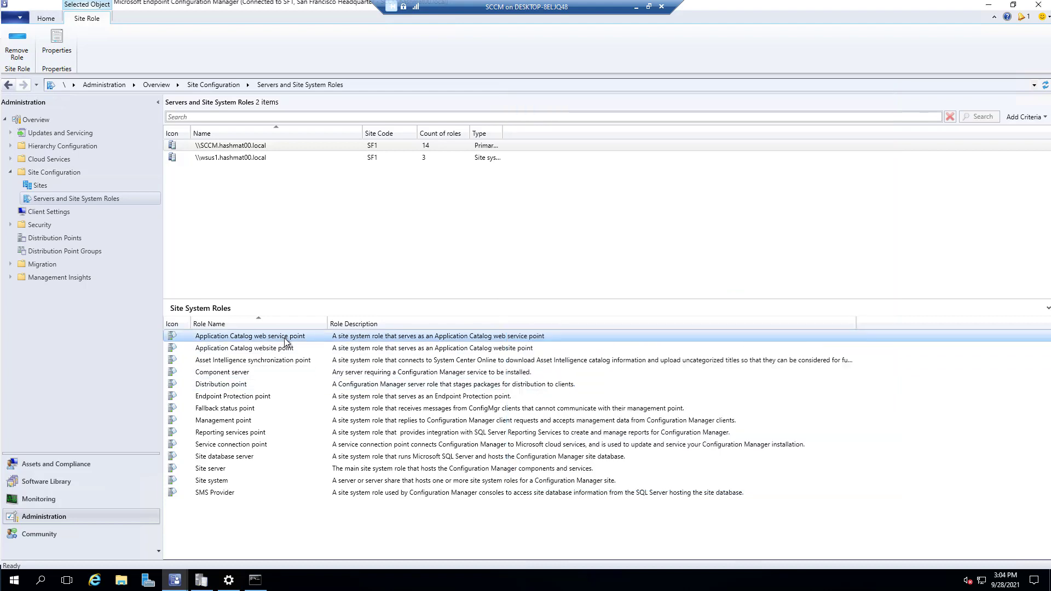
right_click(284, 338)
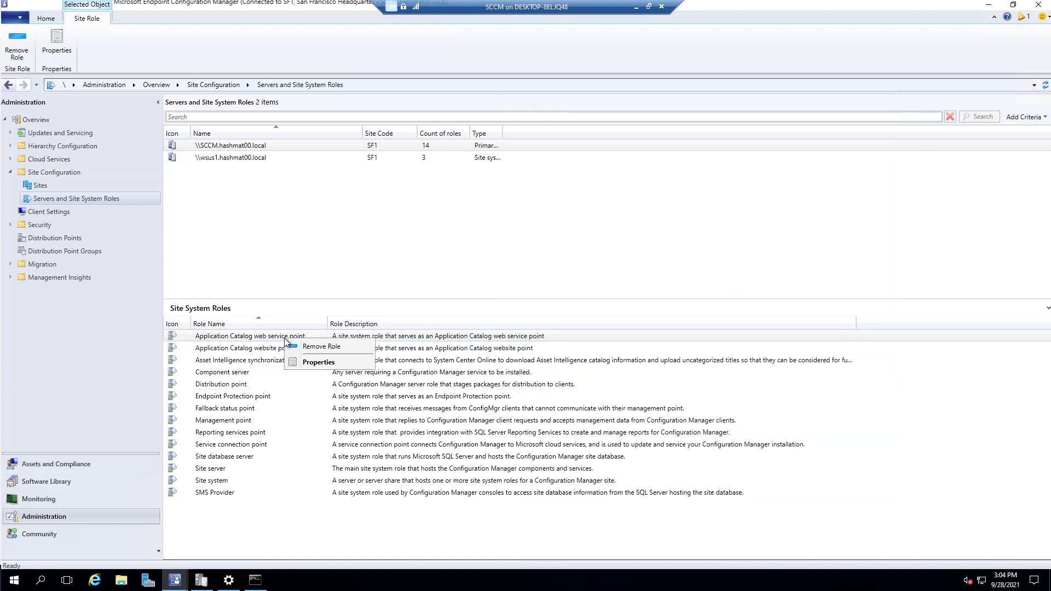
left_click(312, 349)
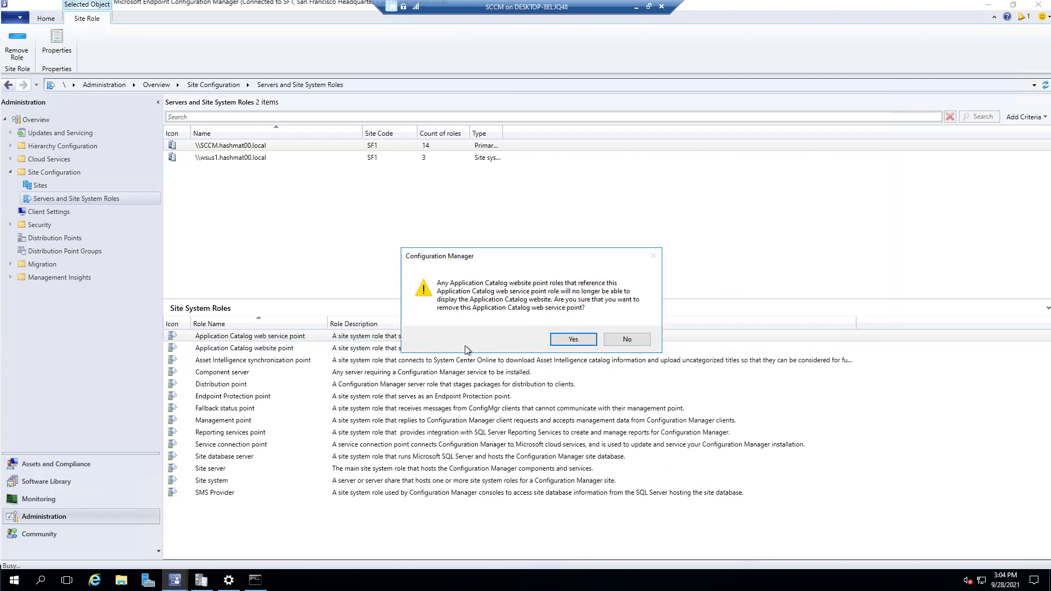
left_click(567, 337)
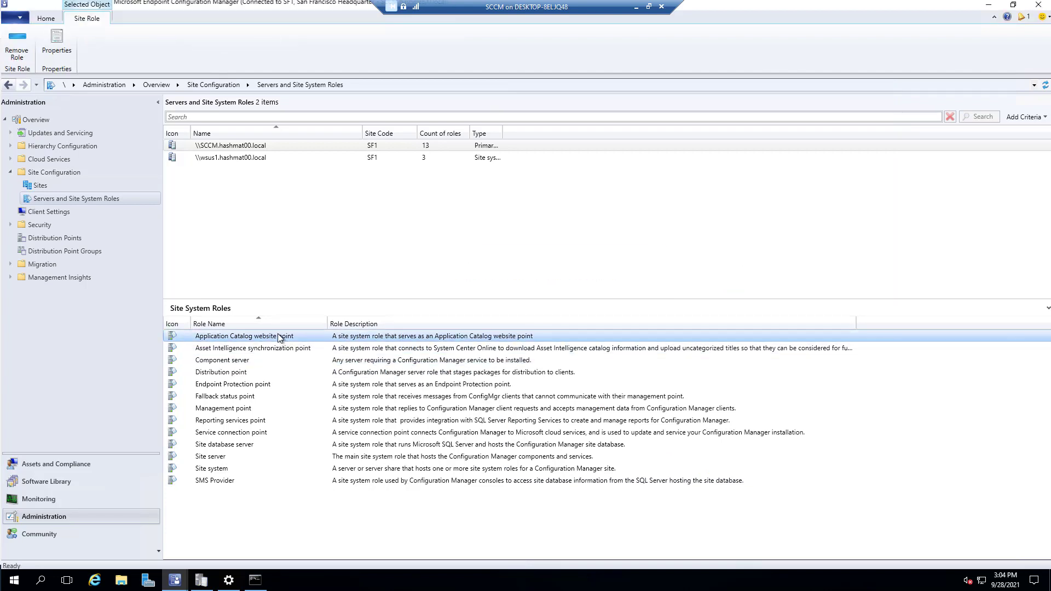
Try to remove the Application Catalog website point role from the SCCM primary site server.
right_click(278, 335)
left_click(296, 342)
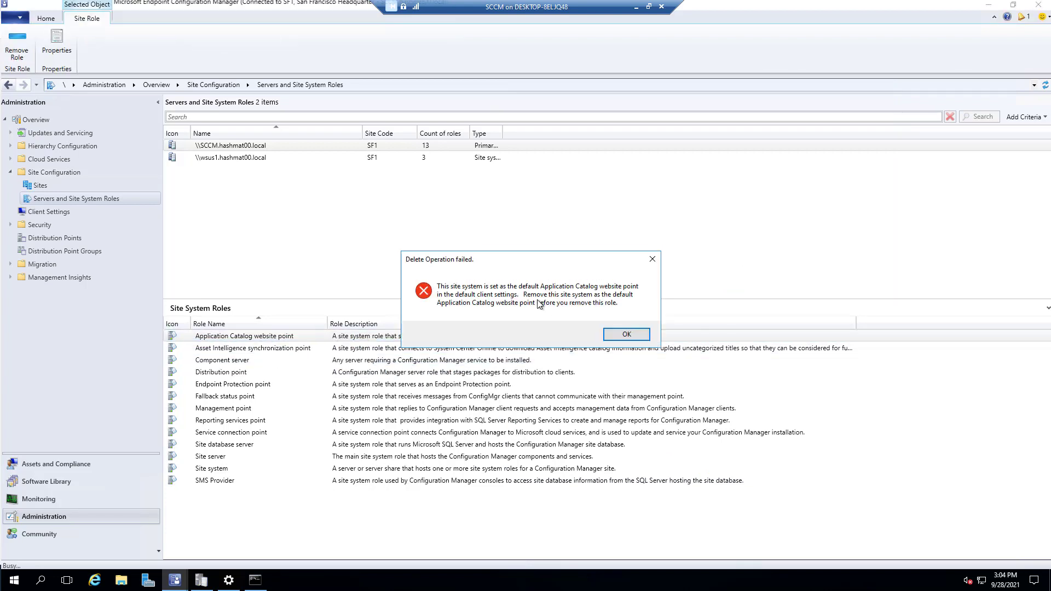
left_click(623, 336)
left_click(257, 158)
left_click(255, 145)
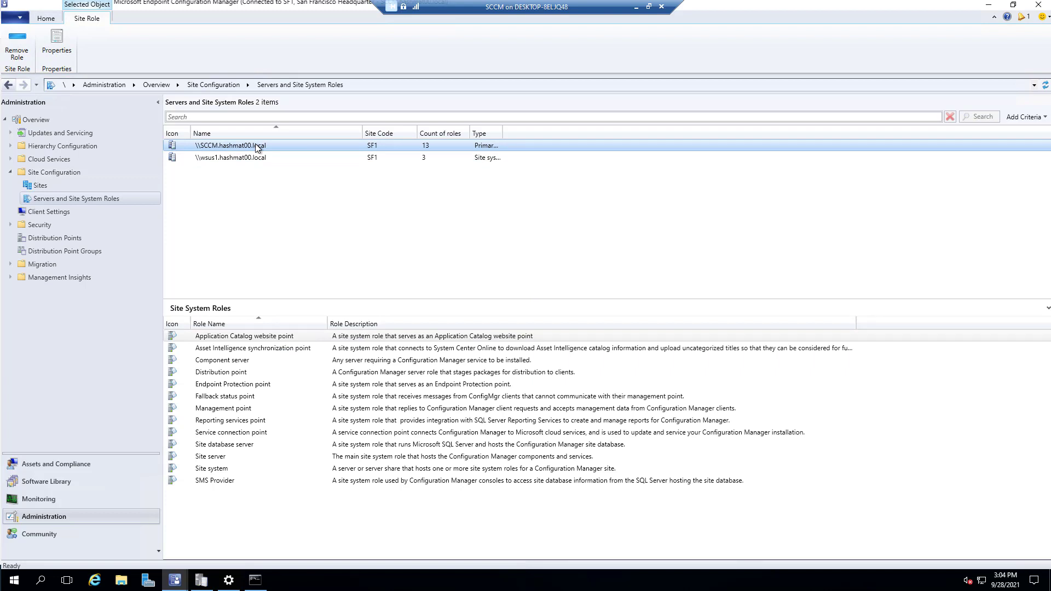
left_click(304, 337)
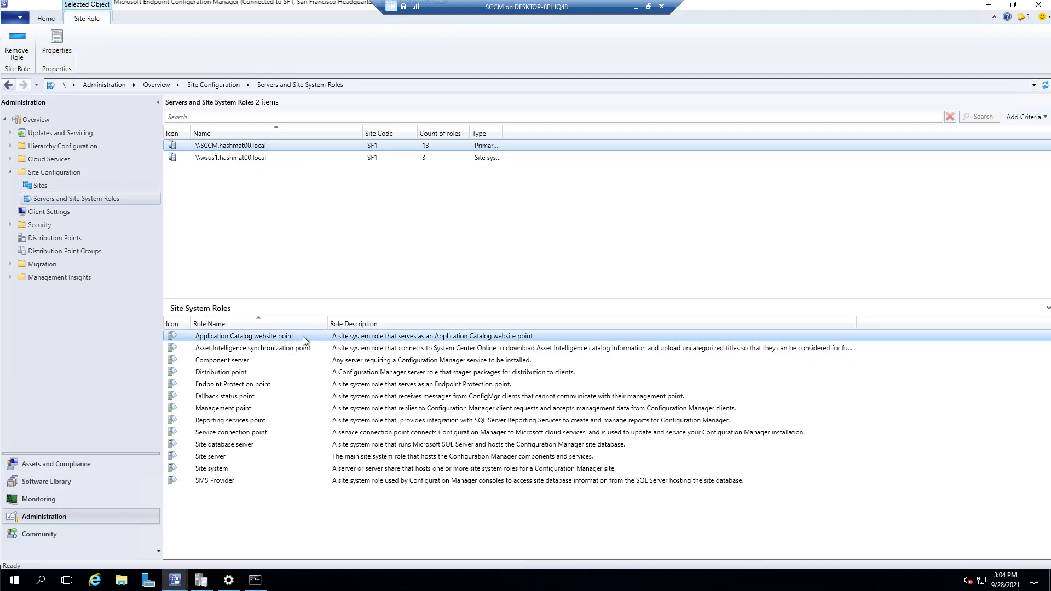
right_click(303, 336)
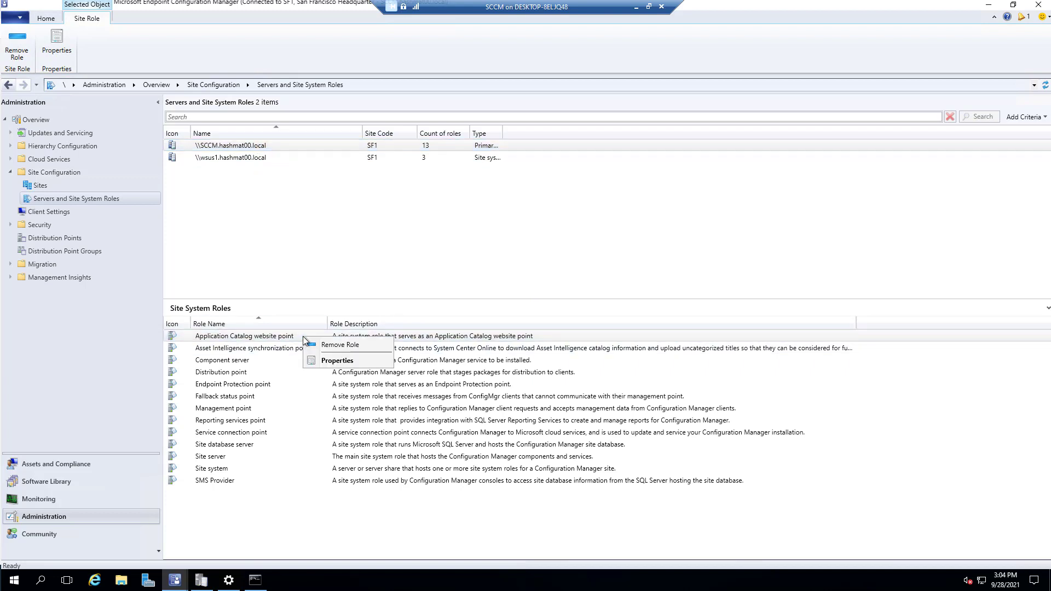
left_click(321, 343)
left_click(624, 336)
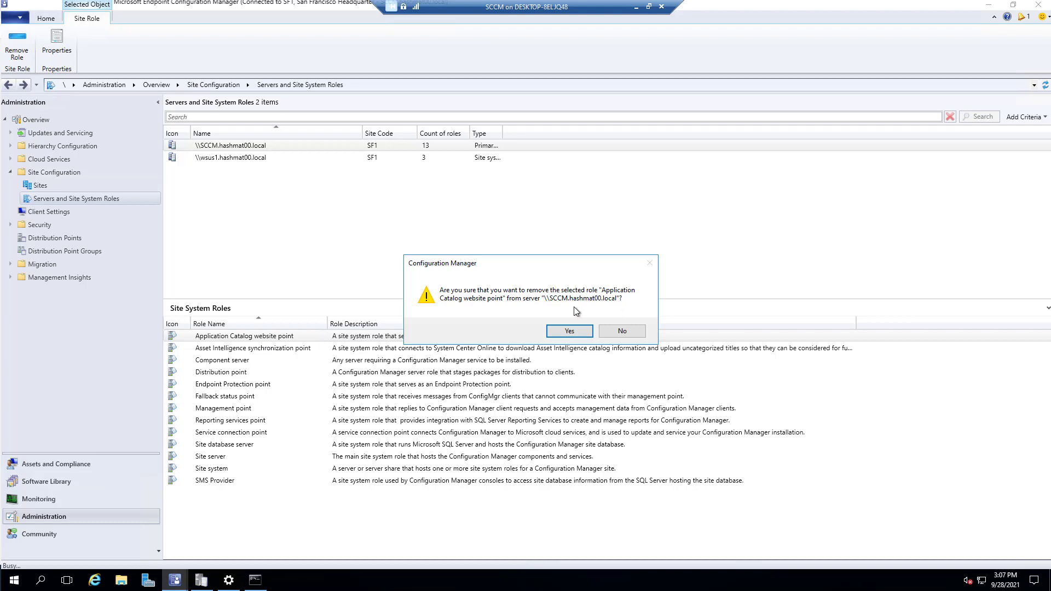
left_click(622, 331)
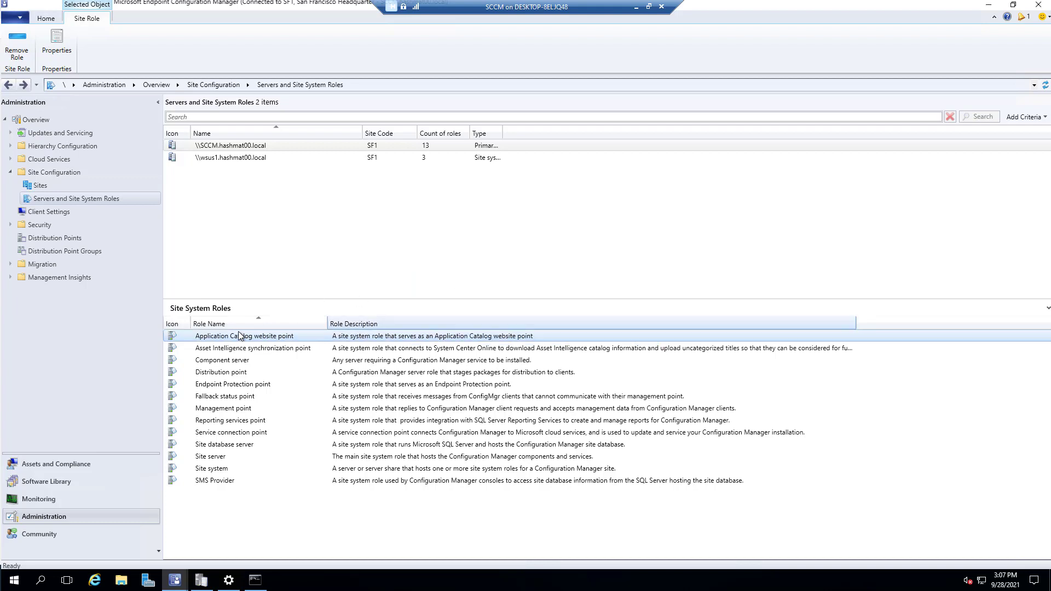
Remove the Application Catalog website point role from the SCCM server and confirm the removal.
right_click(247, 332)
left_click(277, 340)
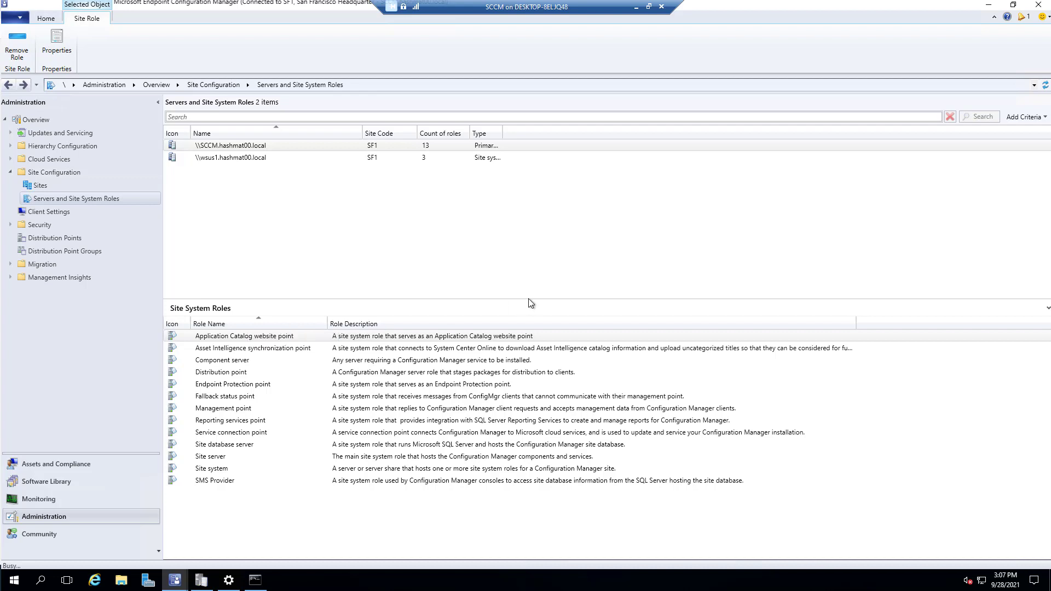
left_click(570, 331)
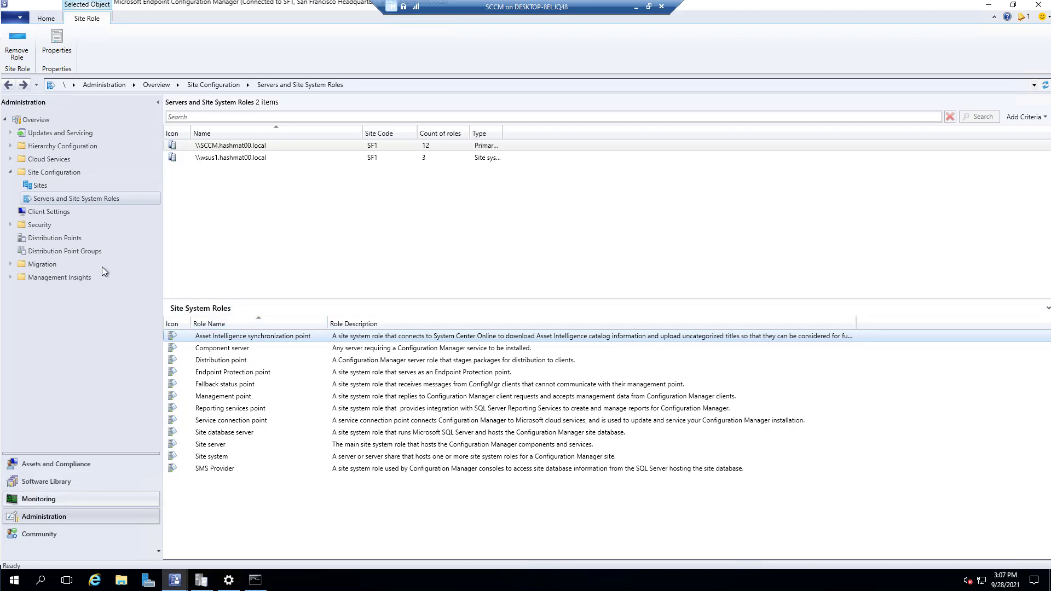
Return to Updates and Servicing and rerun the prerequisite check for Configuration Manager 2107.
left_click(55, 188)
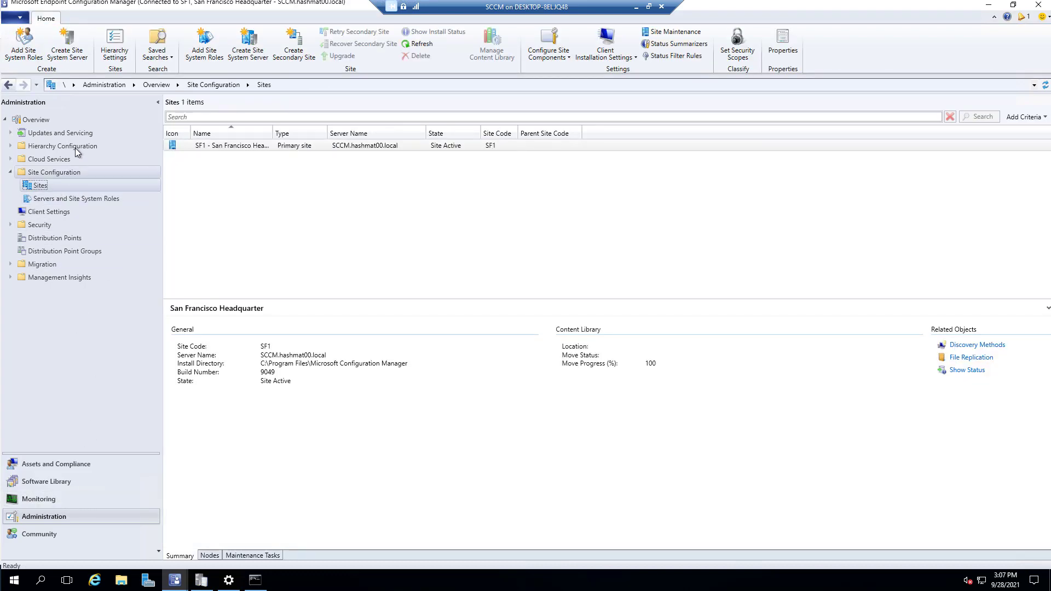
left_click(70, 133)
left_click(493, 182)
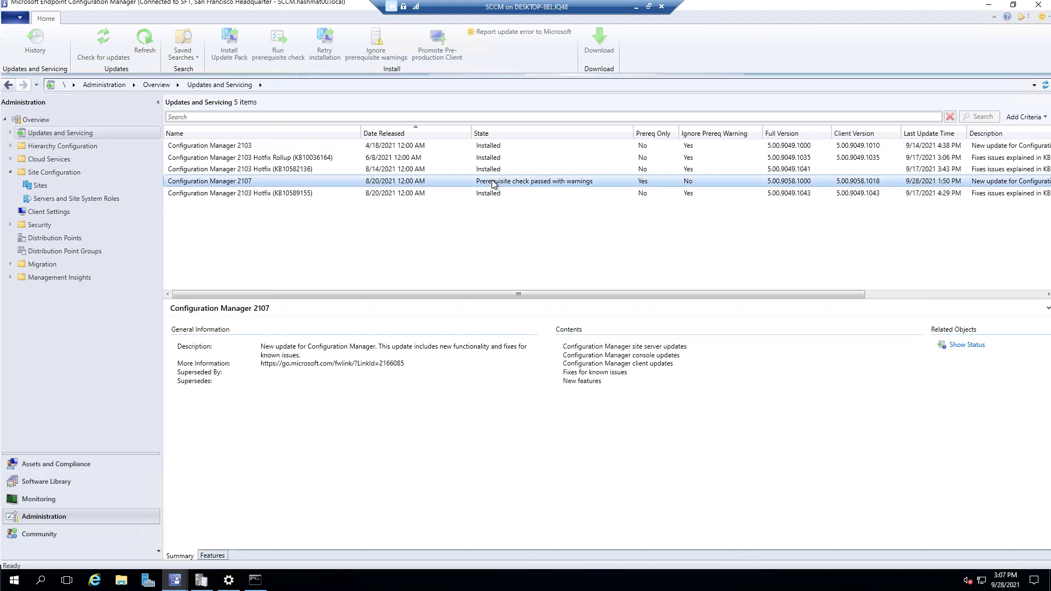
right_click(492, 180)
left_click(536, 205)
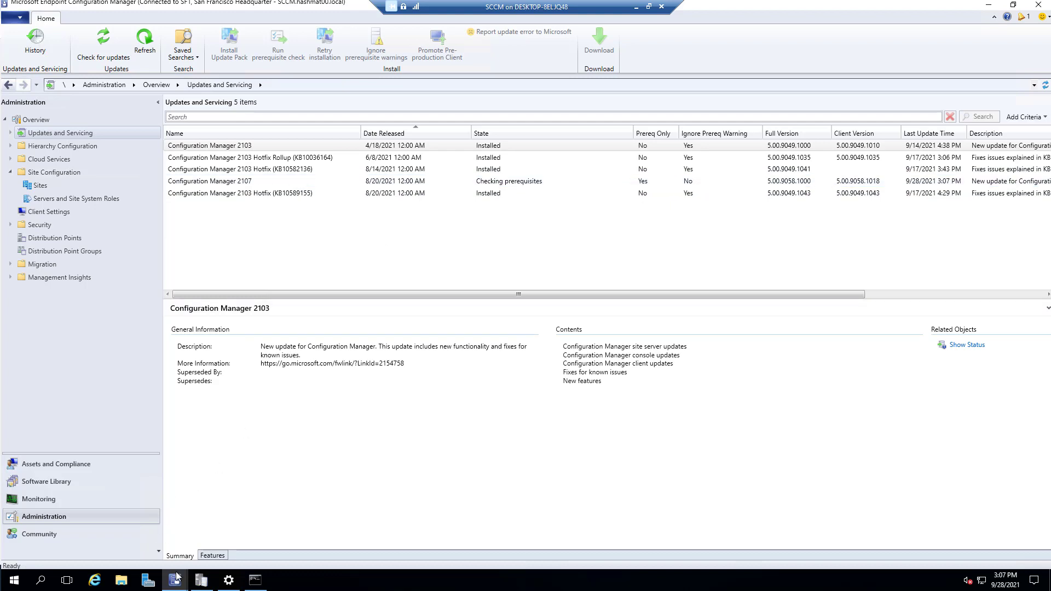
Refresh the Configuration Manager 2107 installation status and review the prerequisite check item for .NET version 4.8.
mouse_move(176, 580)
left_click(244, 532)
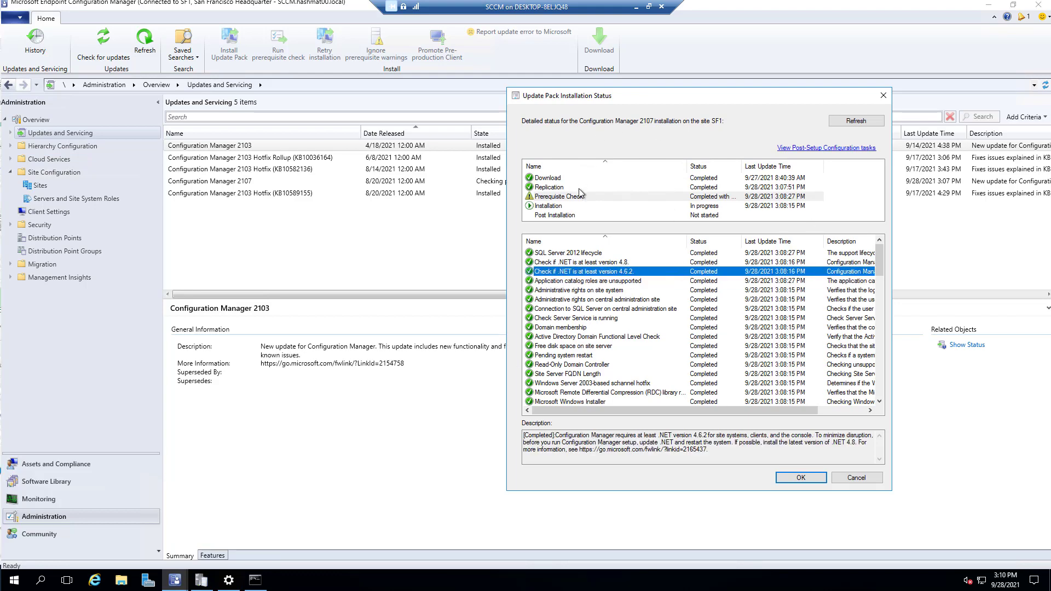
left_click(580, 194)
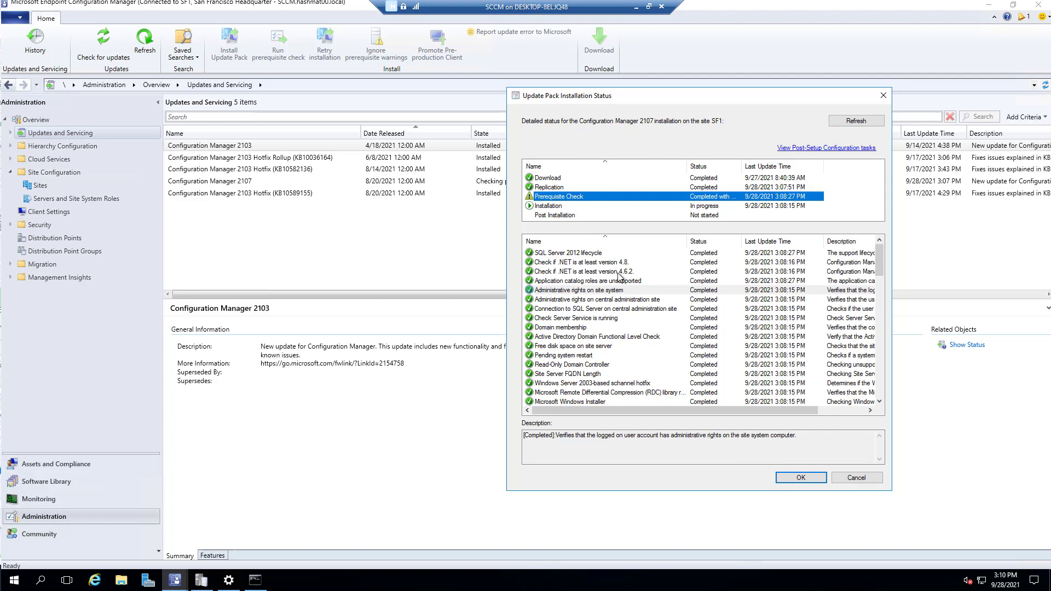
left_click(862, 124)
left_click(559, 197)
left_click(598, 264)
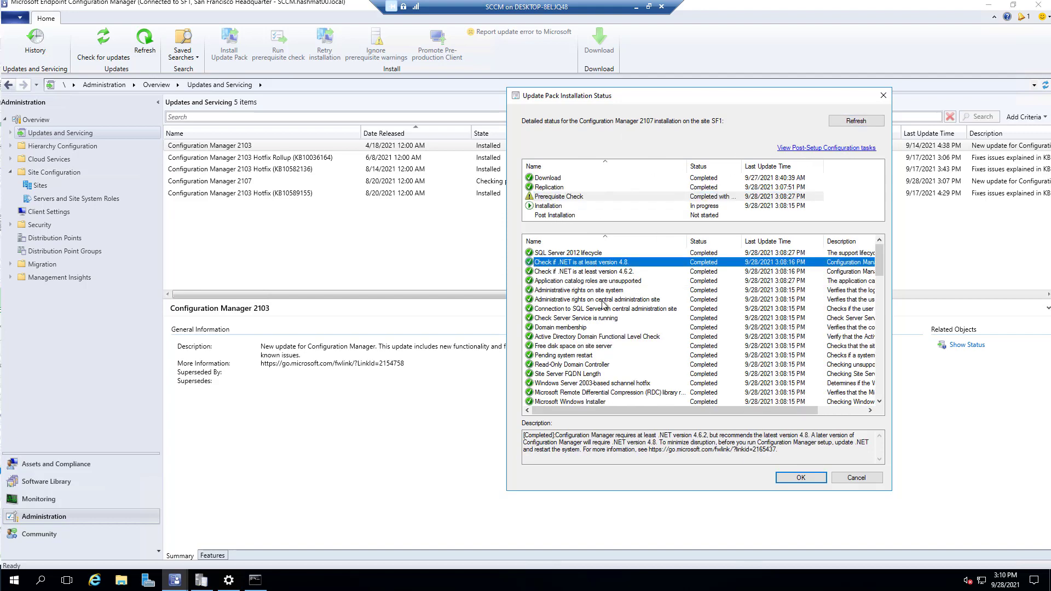
Review the Microsoft Operations Management Suite prerequisite item and the .NET 4.8 item, and close the installation status window.
scroll(603, 304, "down", 10)
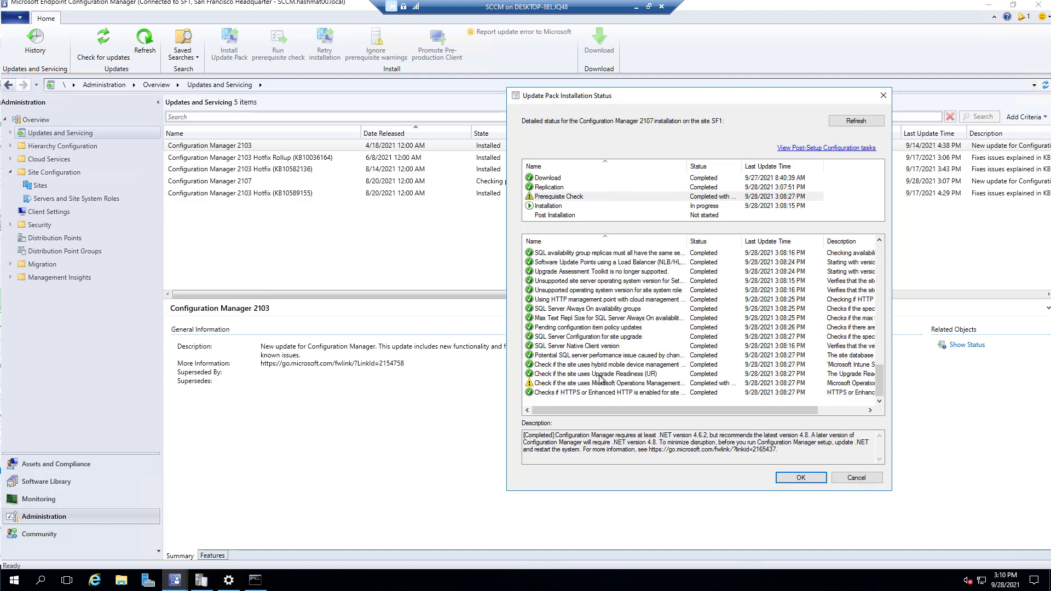
left_click(601, 382)
scroll(624, 336, "up", 10)
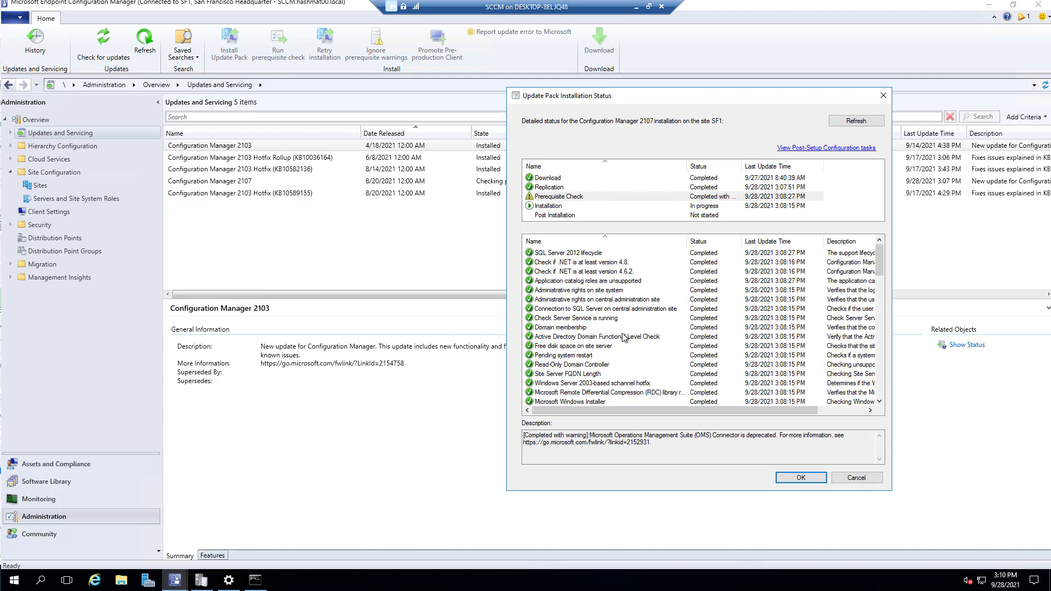
left_click(609, 264)
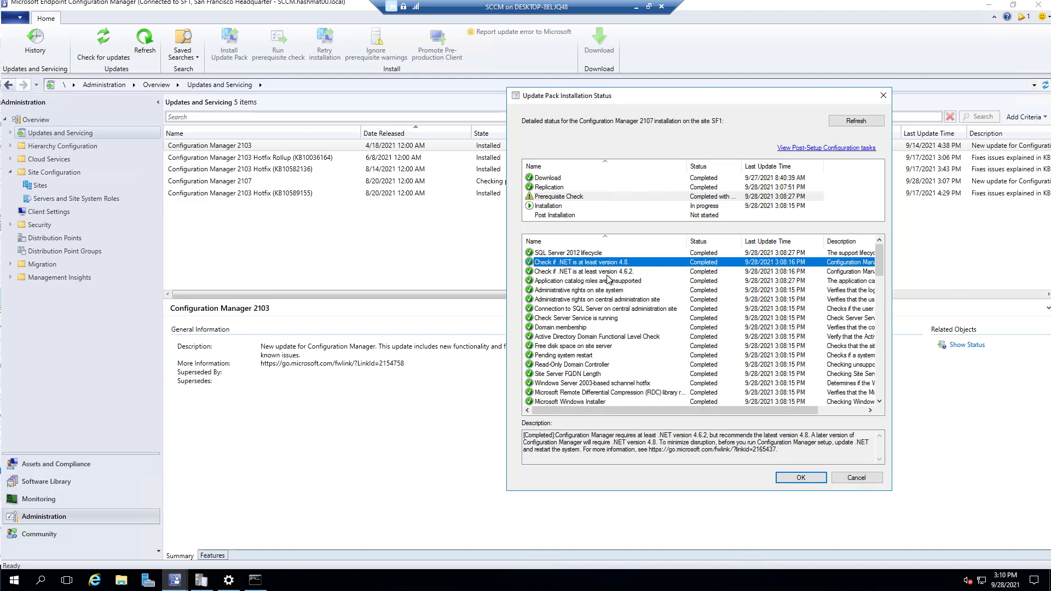
scroll(611, 311, "down", 12)
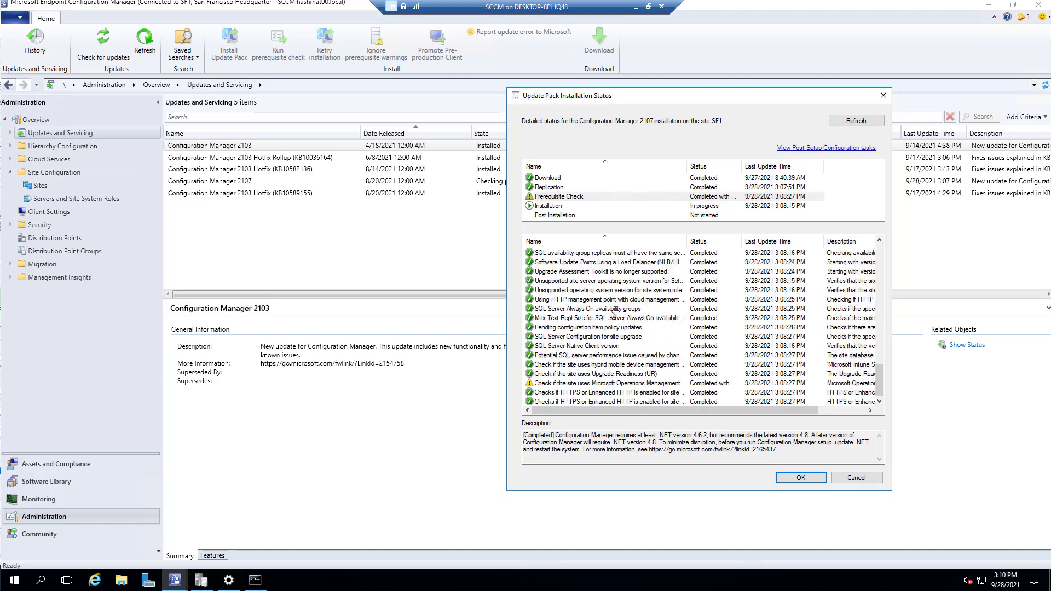
left_click(590, 383)
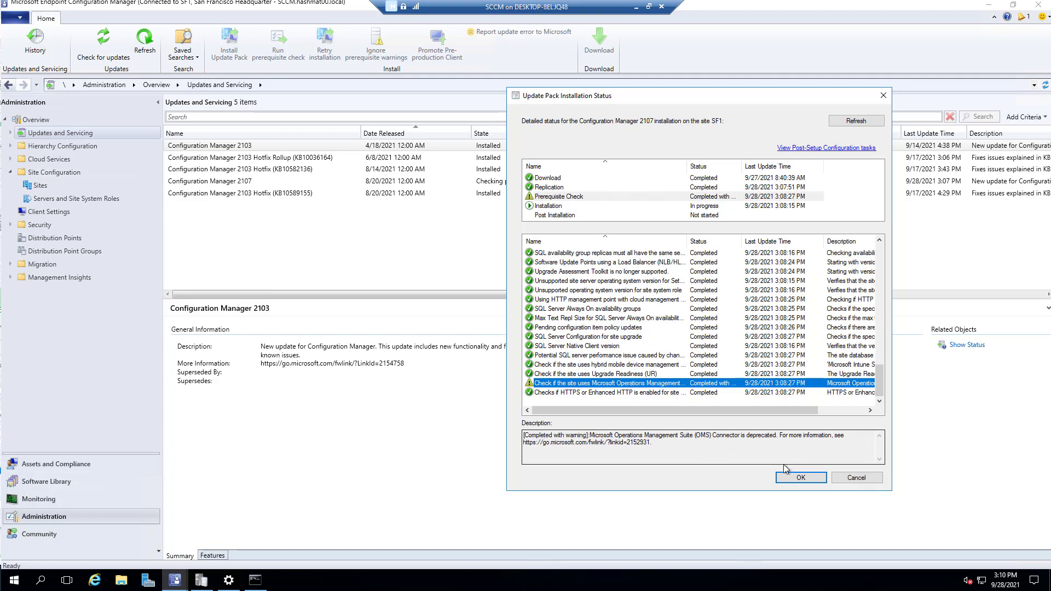
left_click(799, 479)
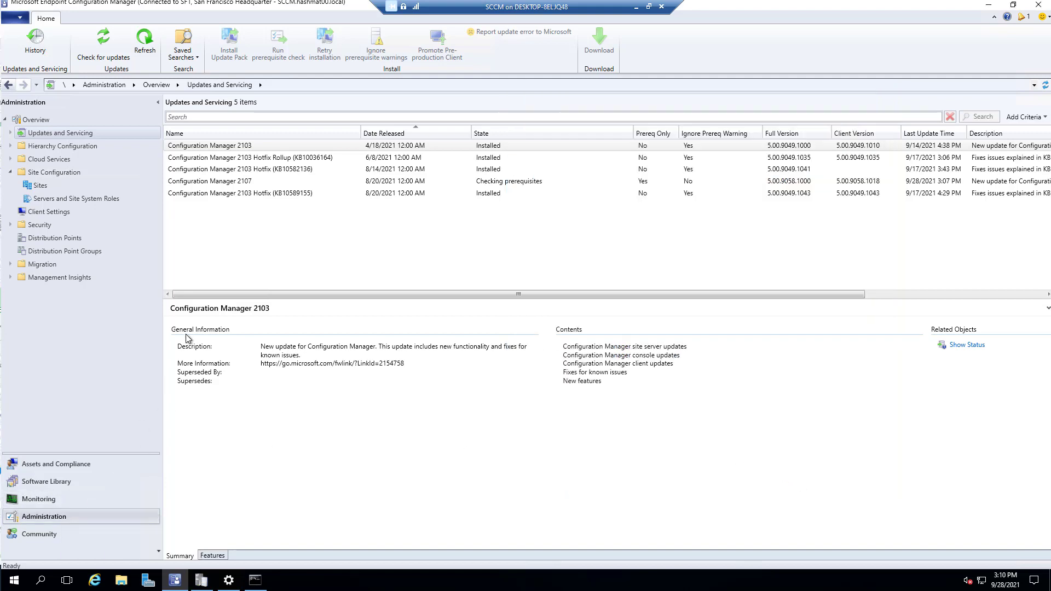
Reload Updates and Servicing and start installing the Configuration Manager 2107 update pack, ignoring any prerequisite check warnings.
left_click(72, 141)
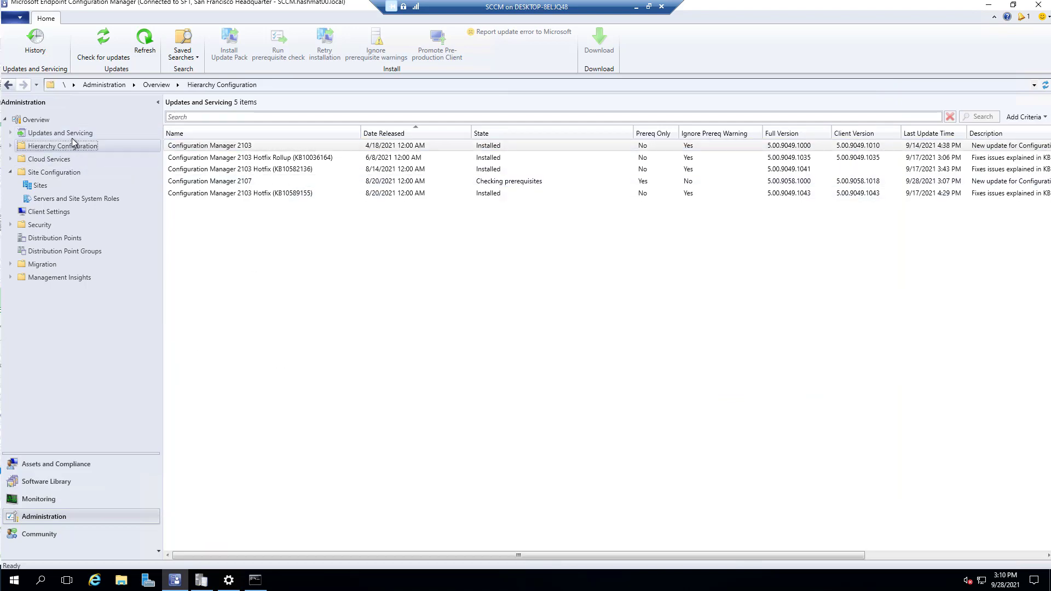
left_click(71, 133)
left_click(528, 182)
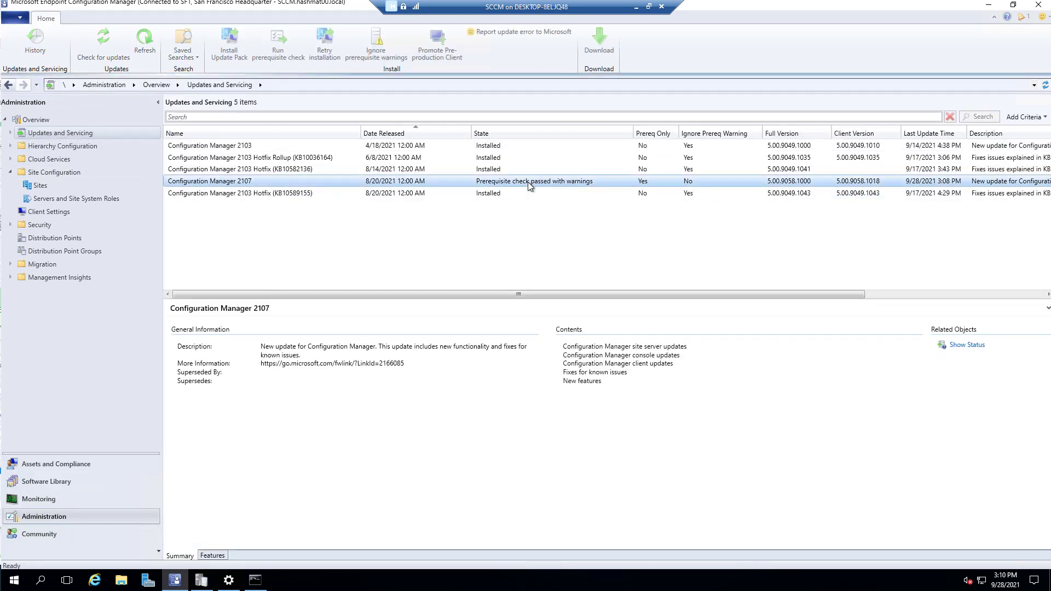
right_click(528, 182)
left_click(573, 192)
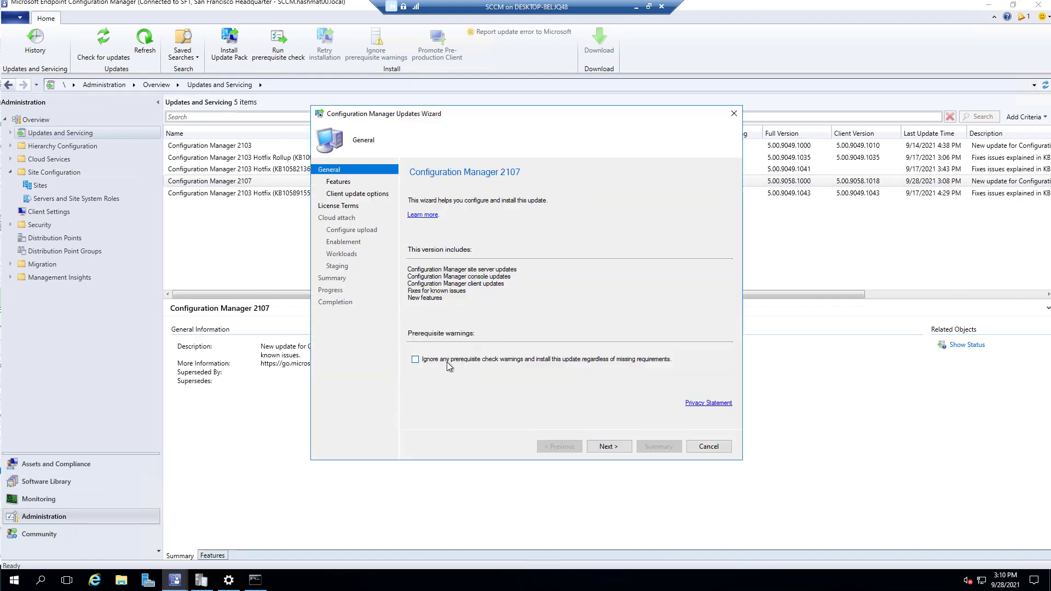
left_click(447, 363)
left_click(615, 446)
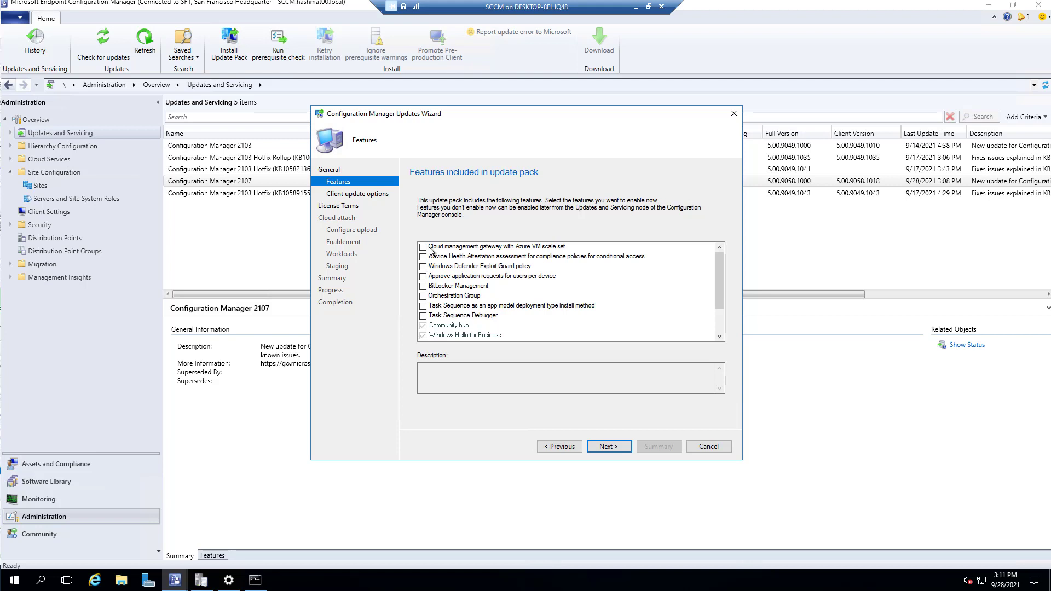
Leave the optional features unselected, use Upgrade without validating for the client update, and accept the license terms and privacy statement.
left_click(610, 446)
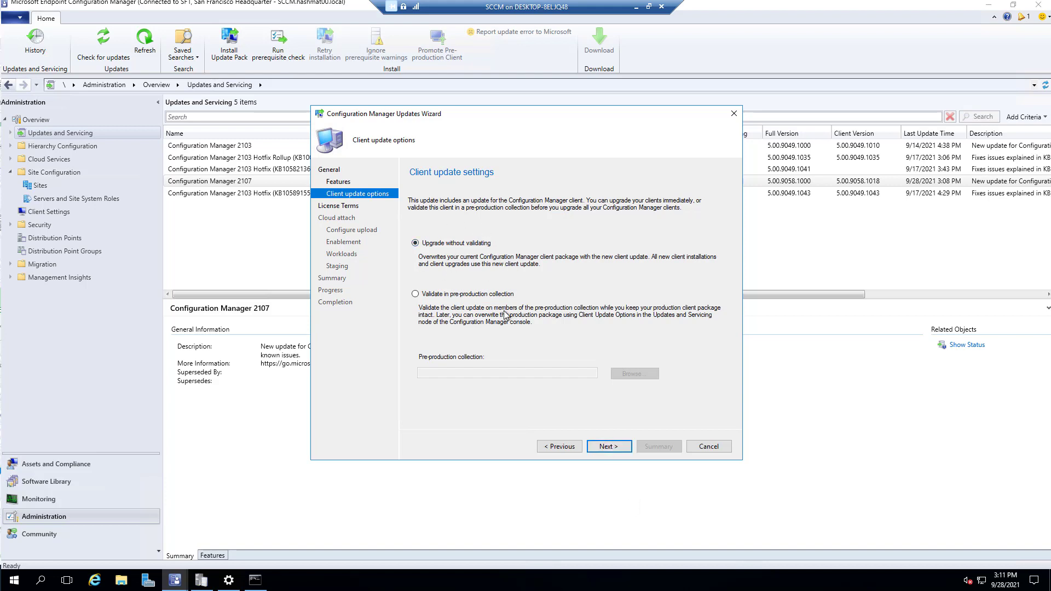
left_click(433, 295)
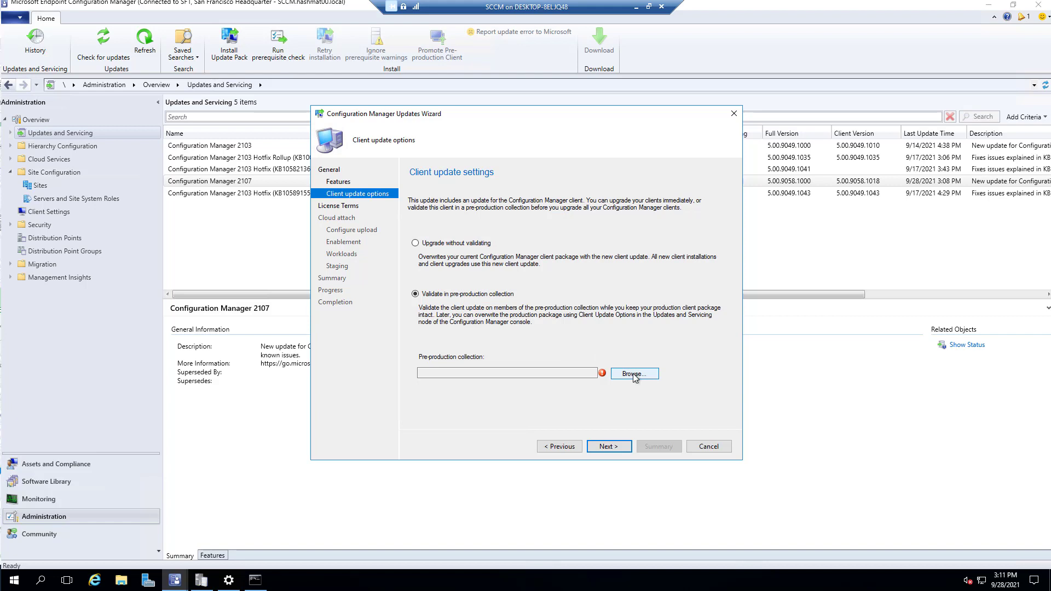
left_click(470, 245)
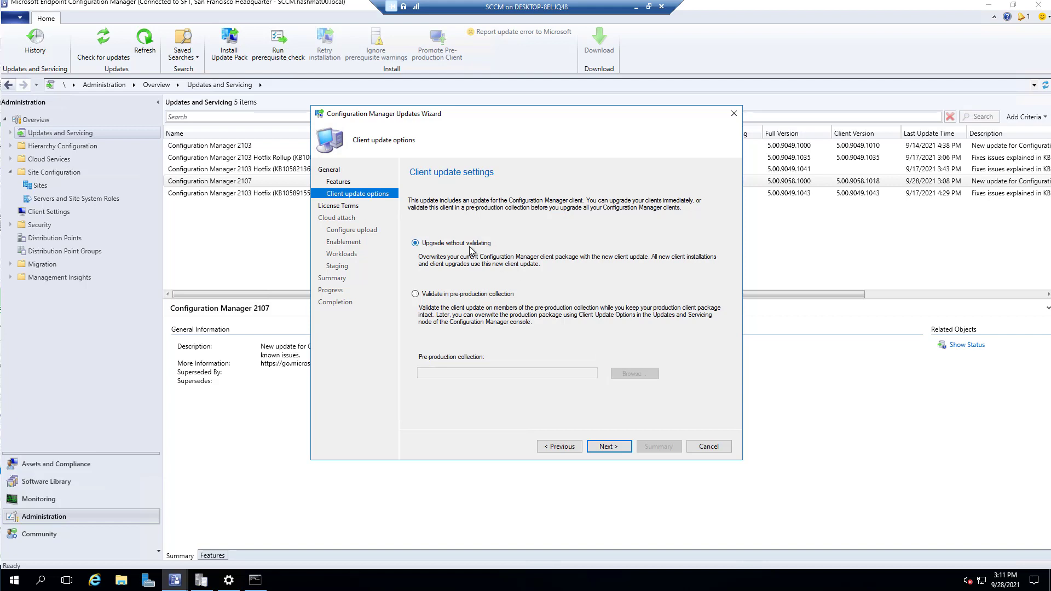
left_click(611, 447)
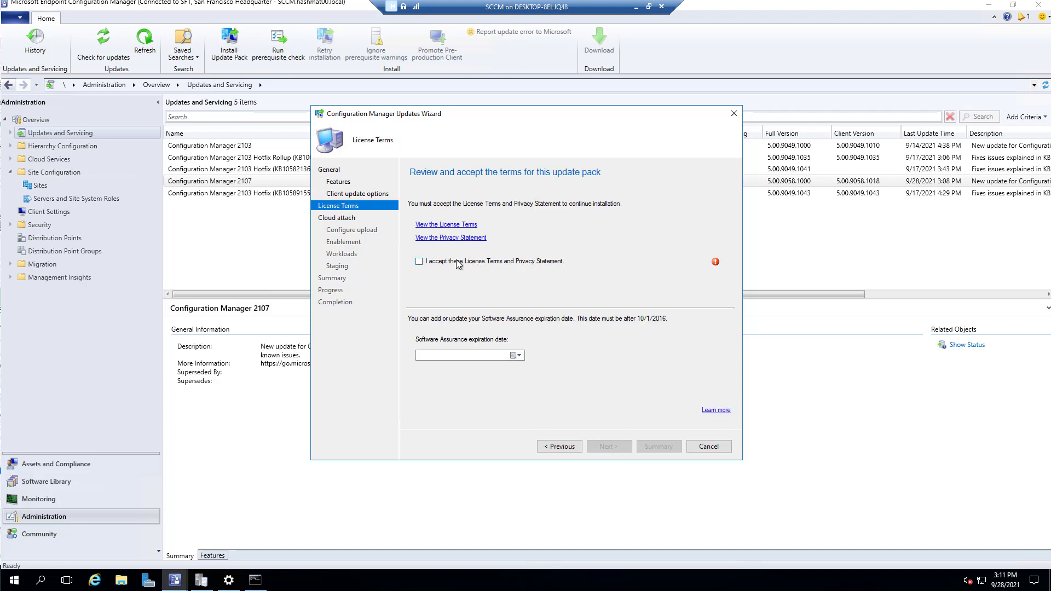
left_click(622, 446)
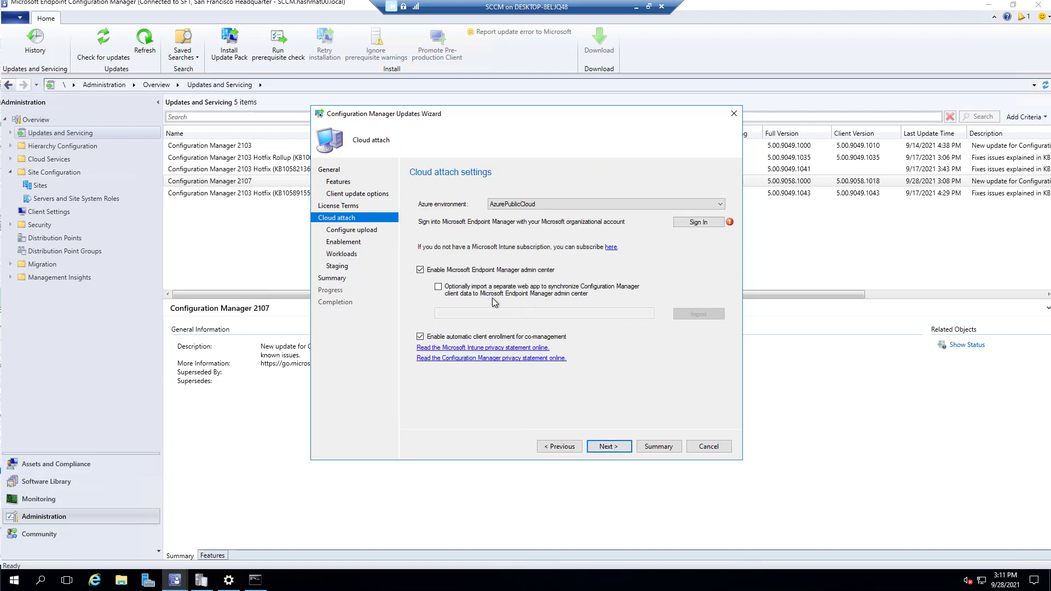
Disable the Microsoft Endpoint Manager admin center and automatic client enrollment for co-management, and confirm the update installation.
left_click(457, 271)
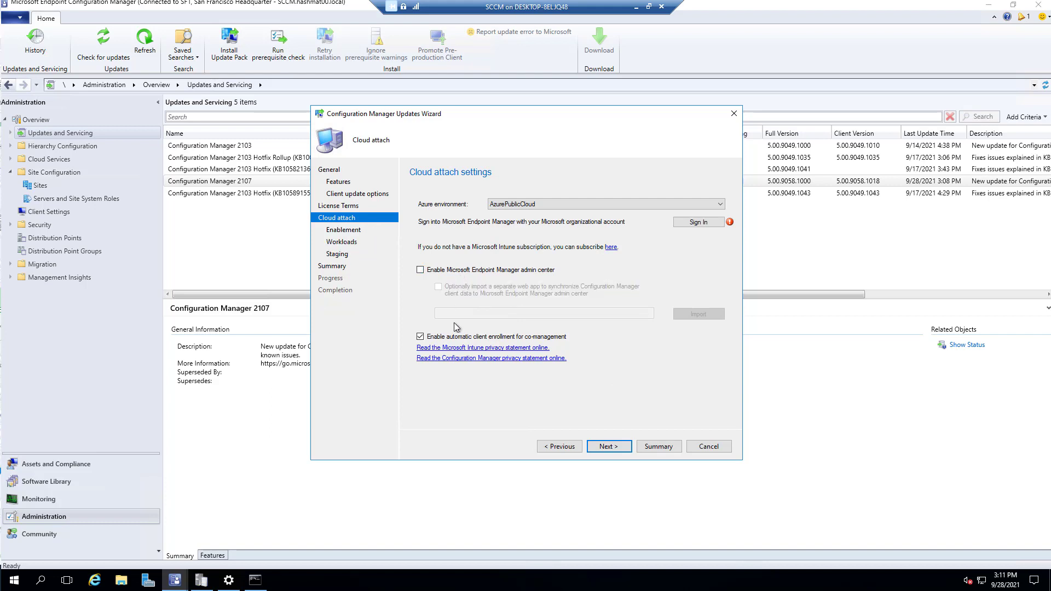
left_click(447, 339)
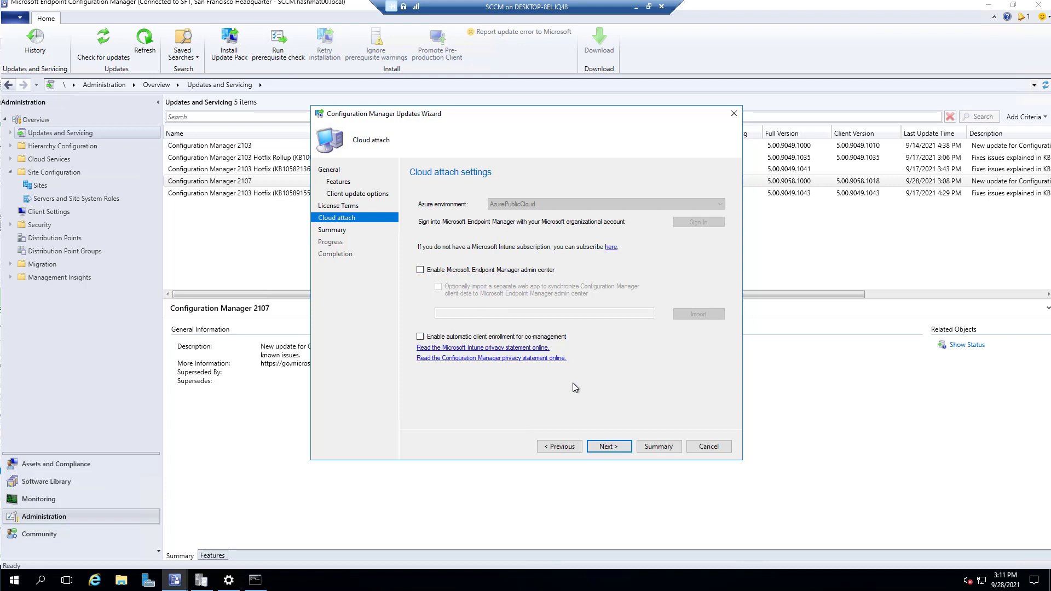
left_click(609, 446)
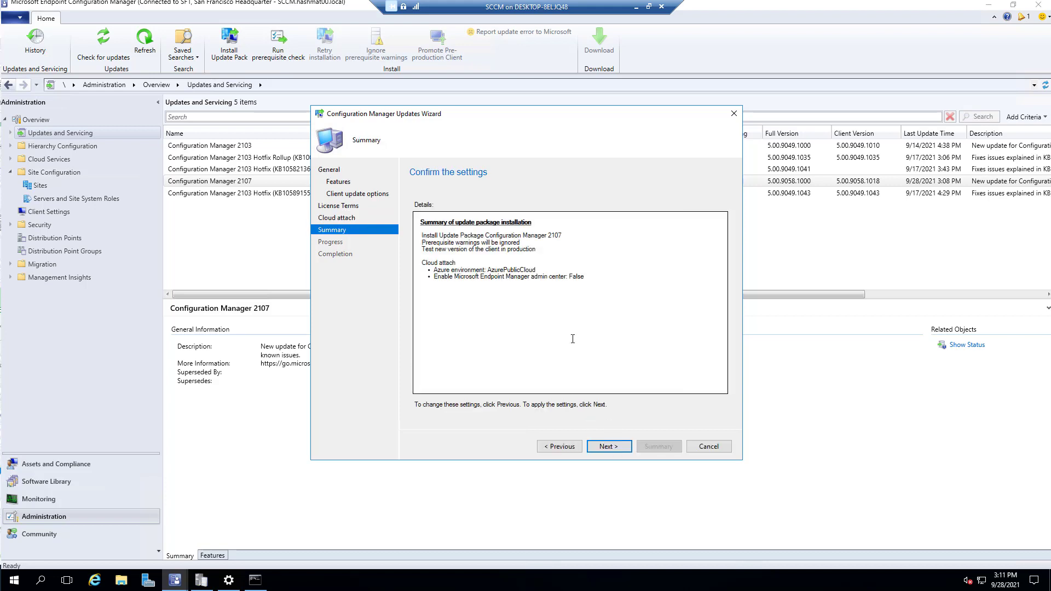
left_click(610, 446)
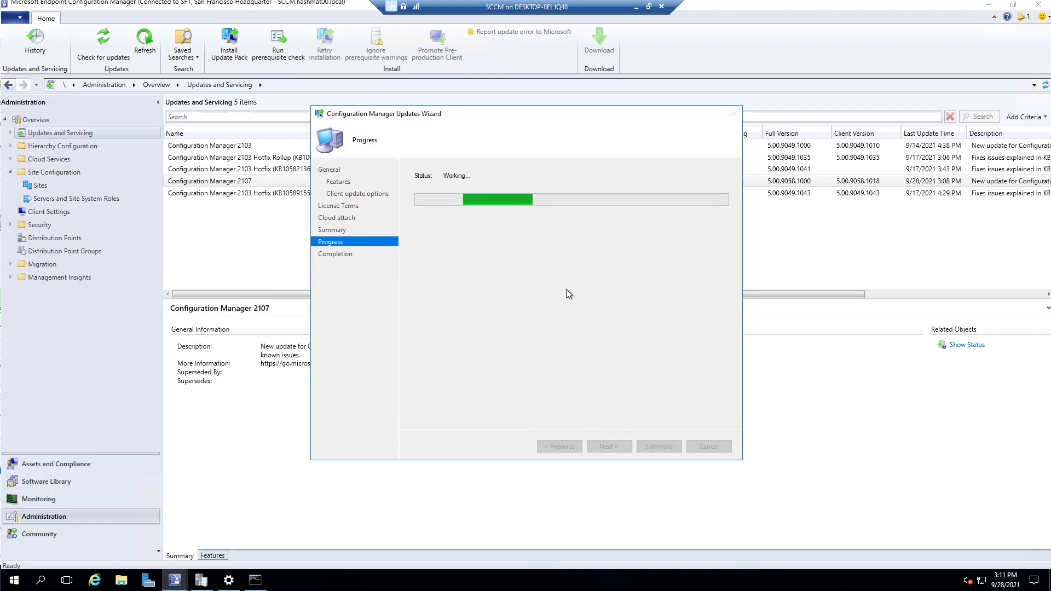
Switch to the Configuration Manager Trace Log Tool and examine the latest prerequisite checking entries in ConfigMgrPrereq.log.
left_click(203, 581)
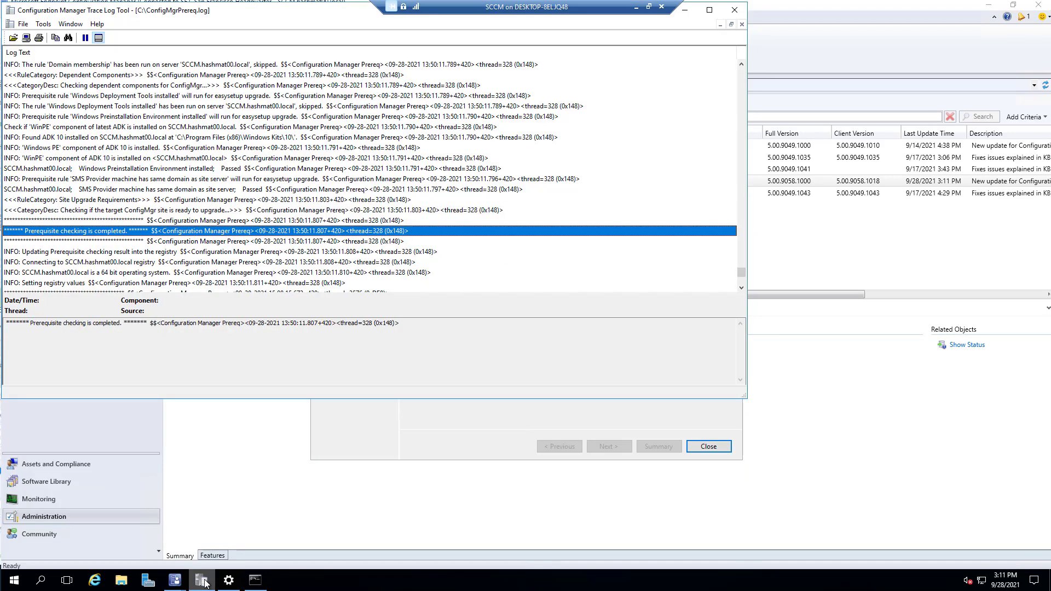
left_click_drag(213, 19, 359, 115)
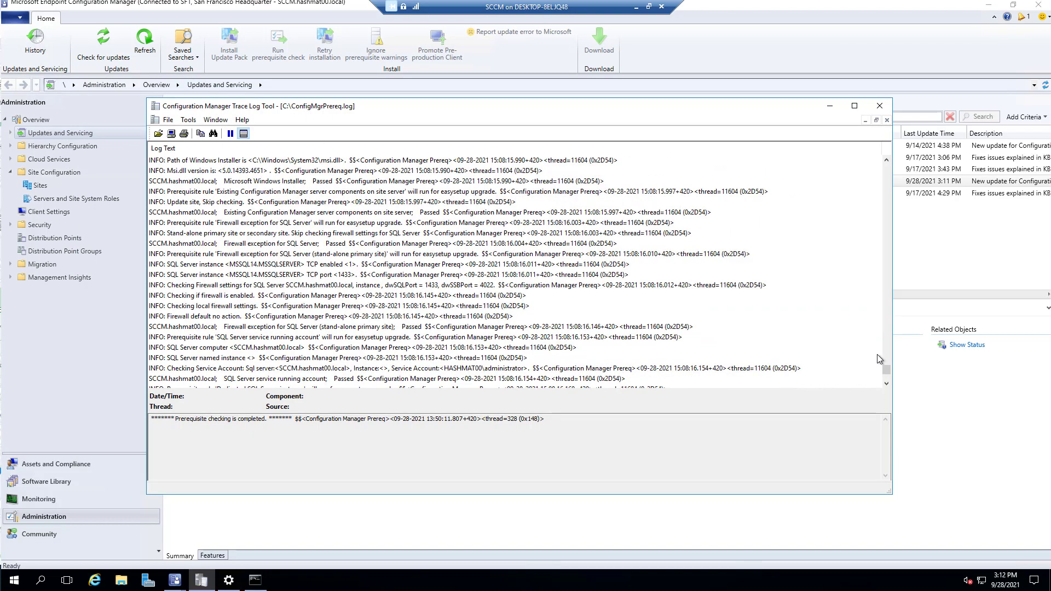
left_click(222, 326)
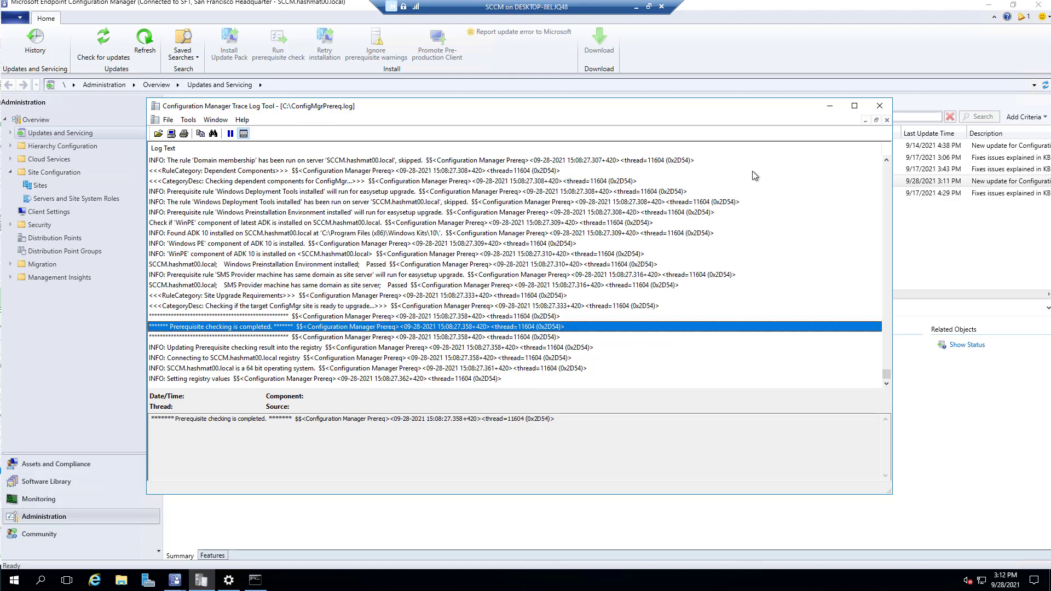
left_click_drag(782, 107, 733, 406)
Close the Configuration Manager Updates Wizard and refresh the Updates and Servicing list.
left_click(622, 156)
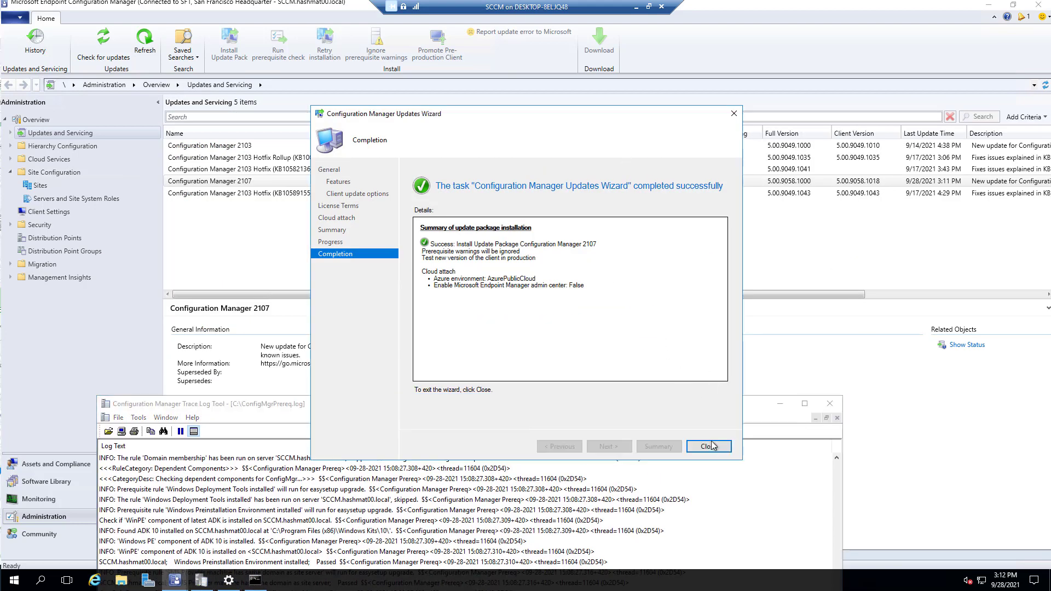
left_click(710, 447)
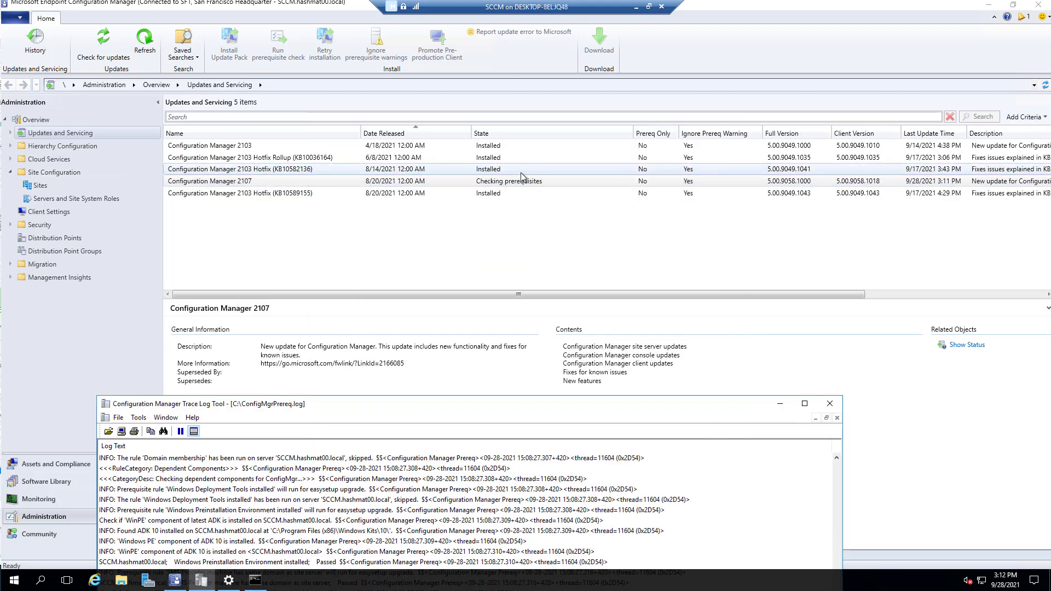
left_click(1046, 87)
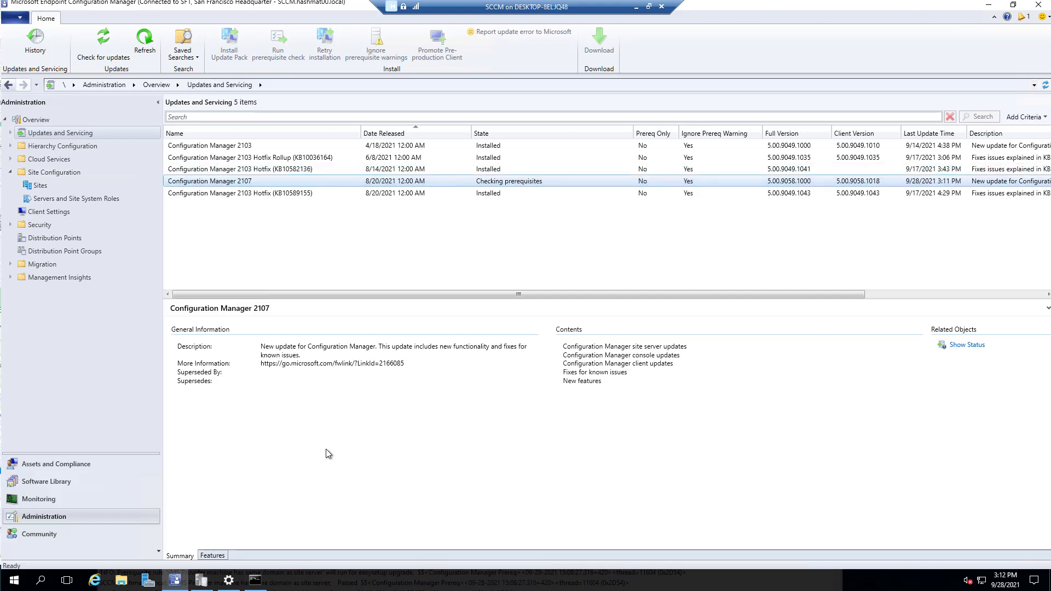
Switch to the Configuration Manager Trace Log Tool and browse for a log in Program Files\Microsoft Configuration Manager\Logs.
left_click(201, 580)
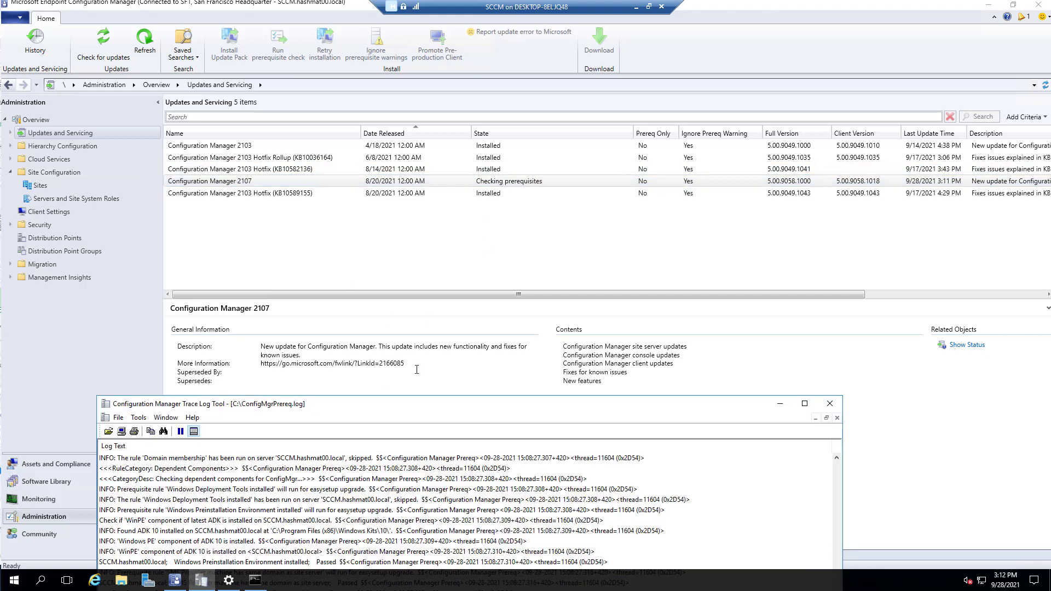
mouse_move(467, 411)
left_mouse_down()
mouse_move(526, 173)
mouse_move(525, 131)
left_mouse_up()
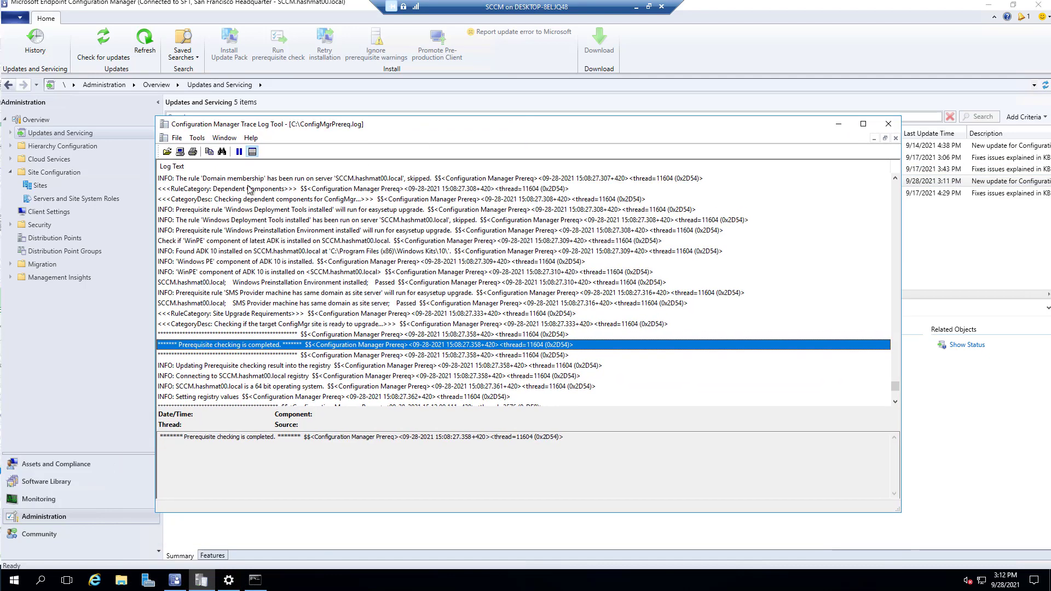
left_click(167, 151)
scroll(536, 324, "down", 5)
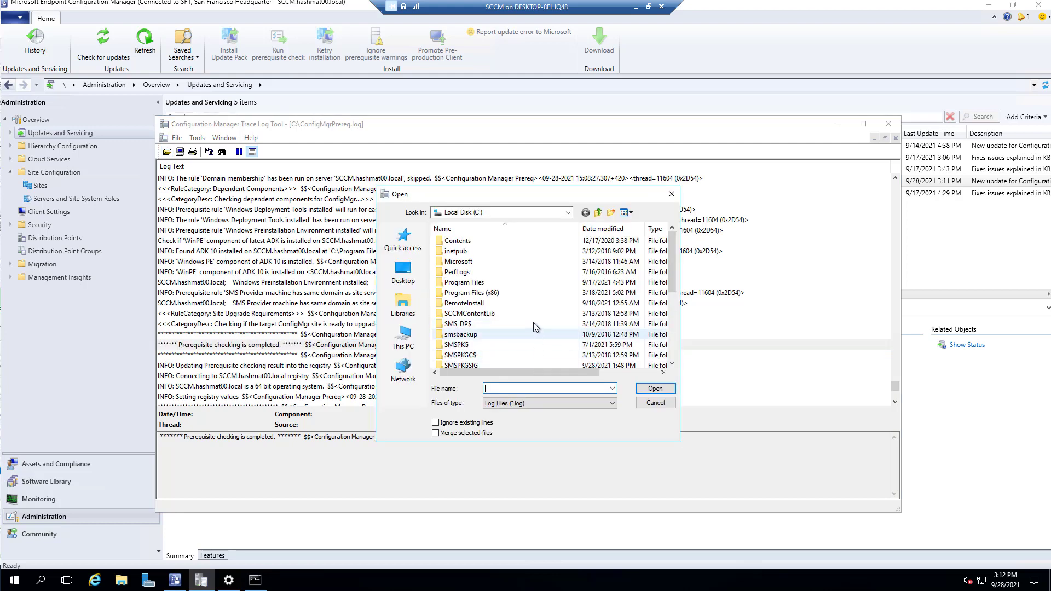
scroll(534, 320, "up", 5)
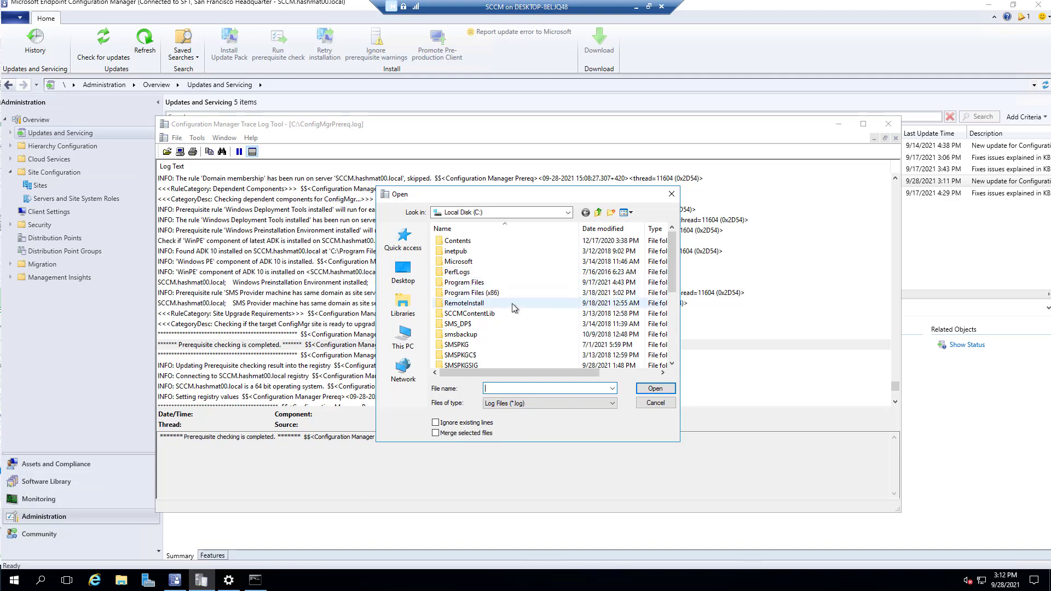
double_click(475, 282)
double_click(523, 303)
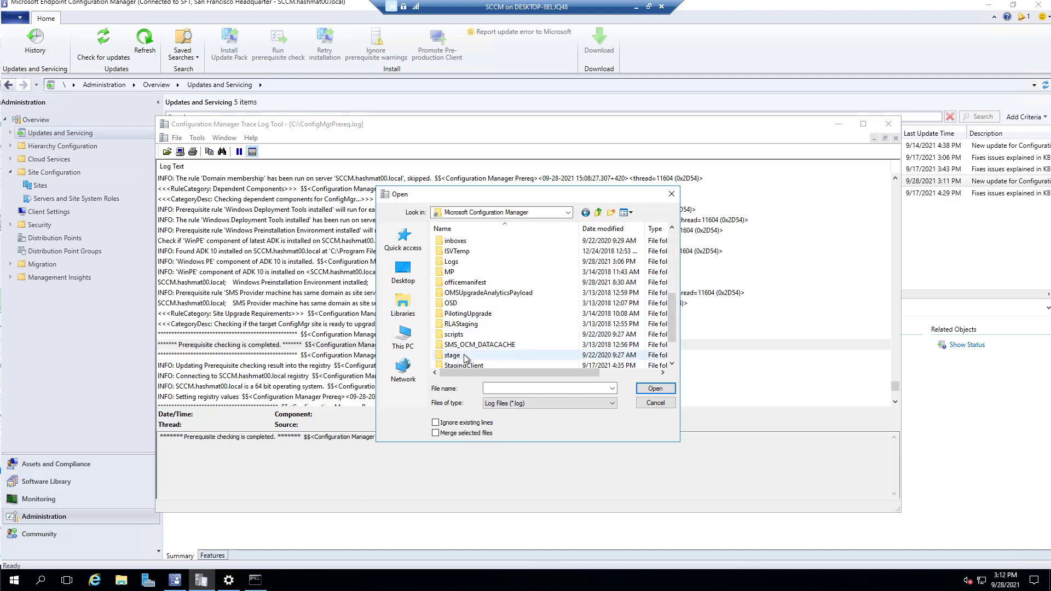
scroll(469, 296, "down", 5)
scroll(469, 283, "up", 5)
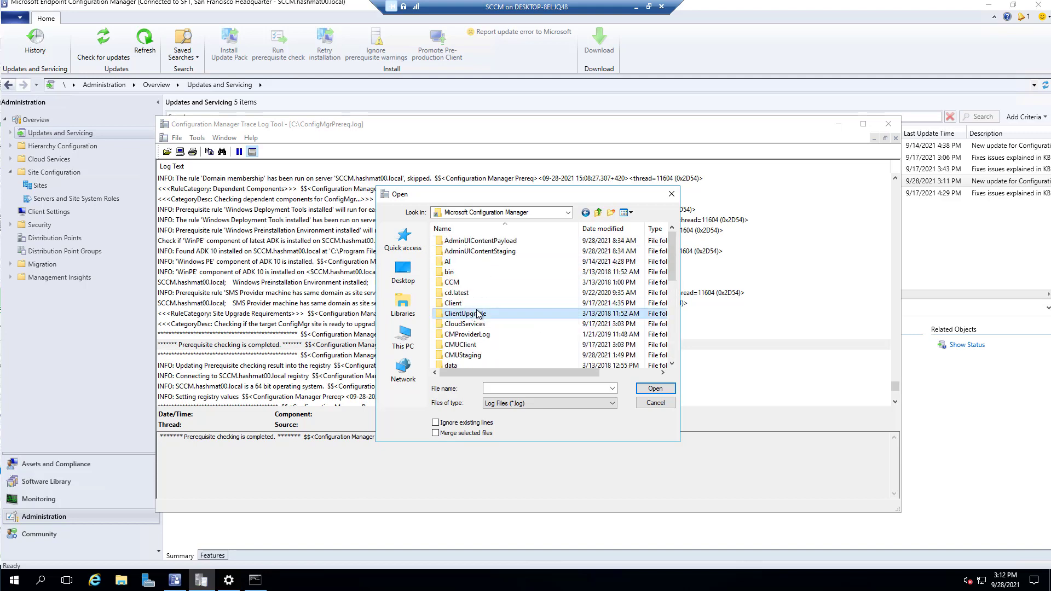
scroll(474, 312, "down", 5)
double_click(466, 242)
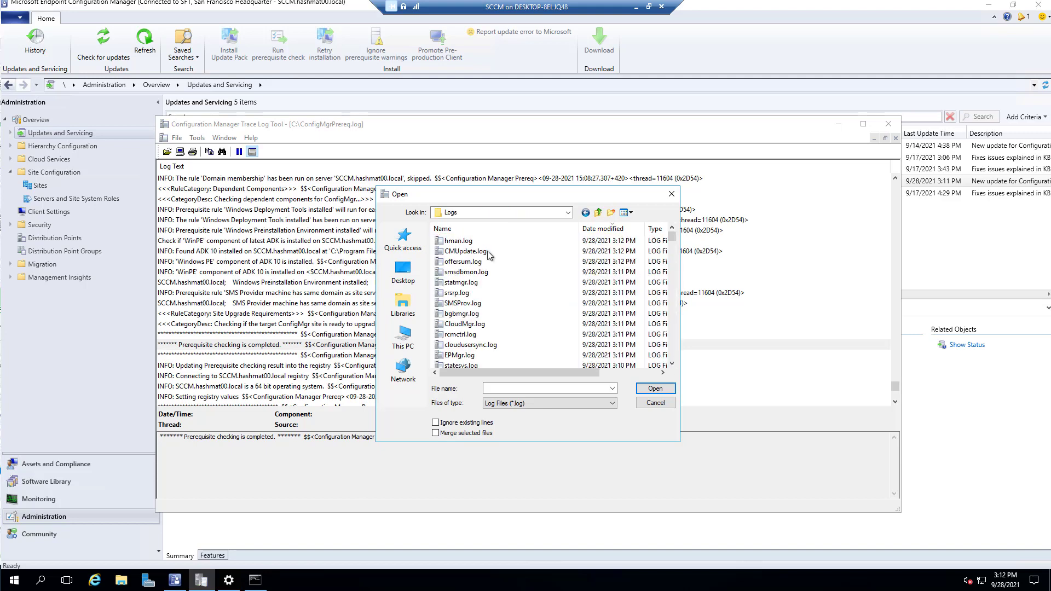
Open CMUpdate.log from the Logs folder.
left_click(507, 387)
type("cmup")
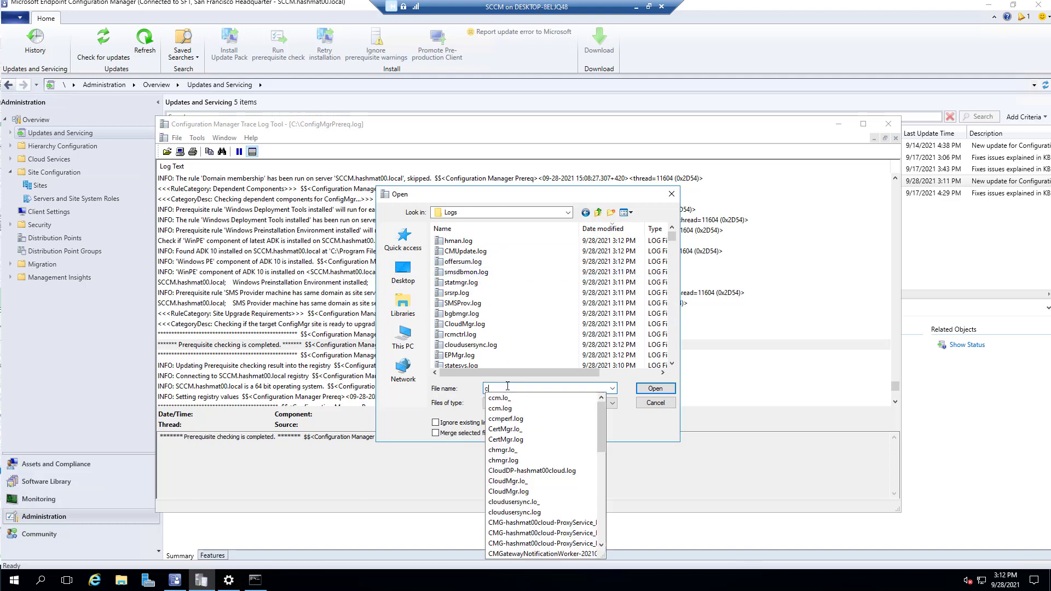
key("Down")
key("Down")
key("Return")
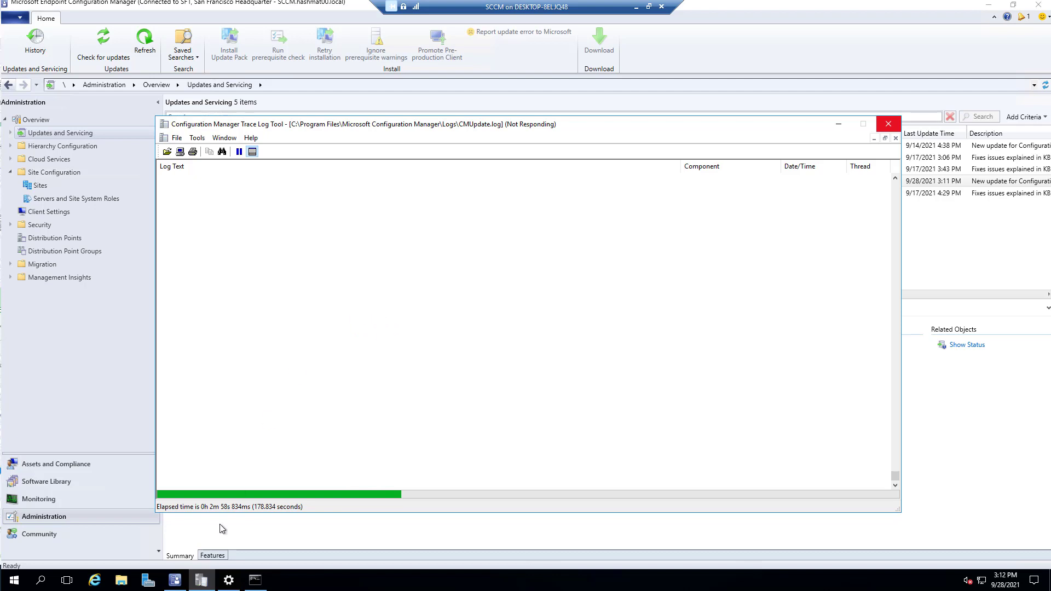
Switch to the Configuration Manager console, show the 2107 update's detailed installation status, and examine its Prerequisite Check and Installation stages with refreshed data.
left_click(175, 580)
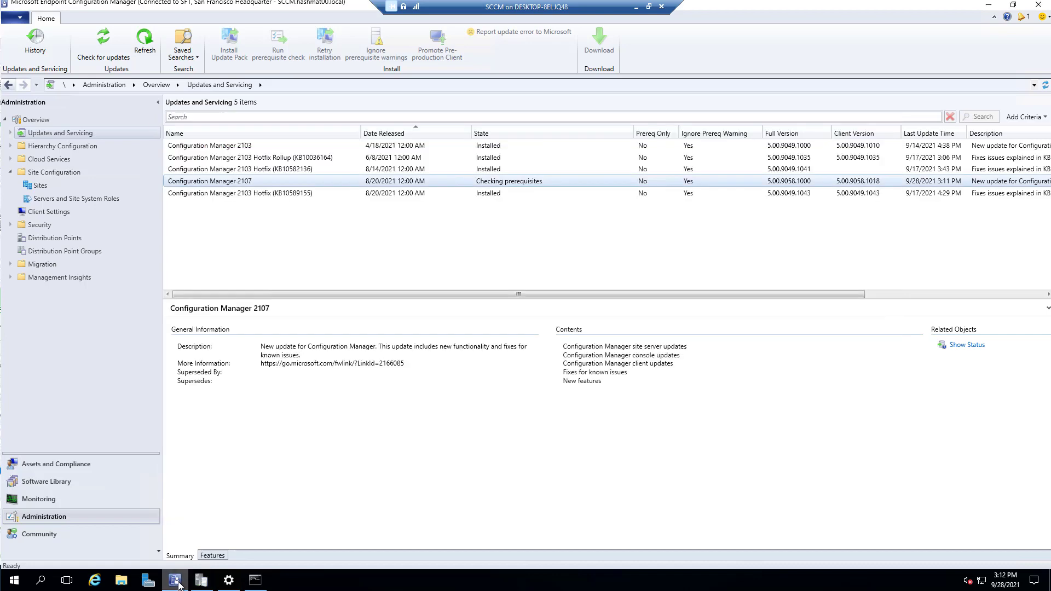
left_click(967, 346)
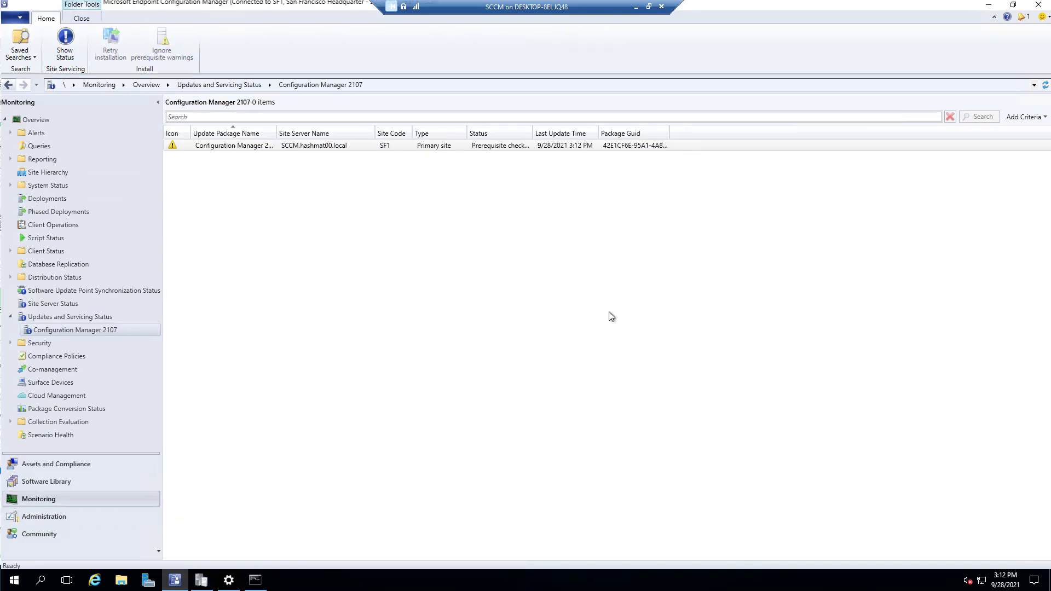
left_click(65, 43)
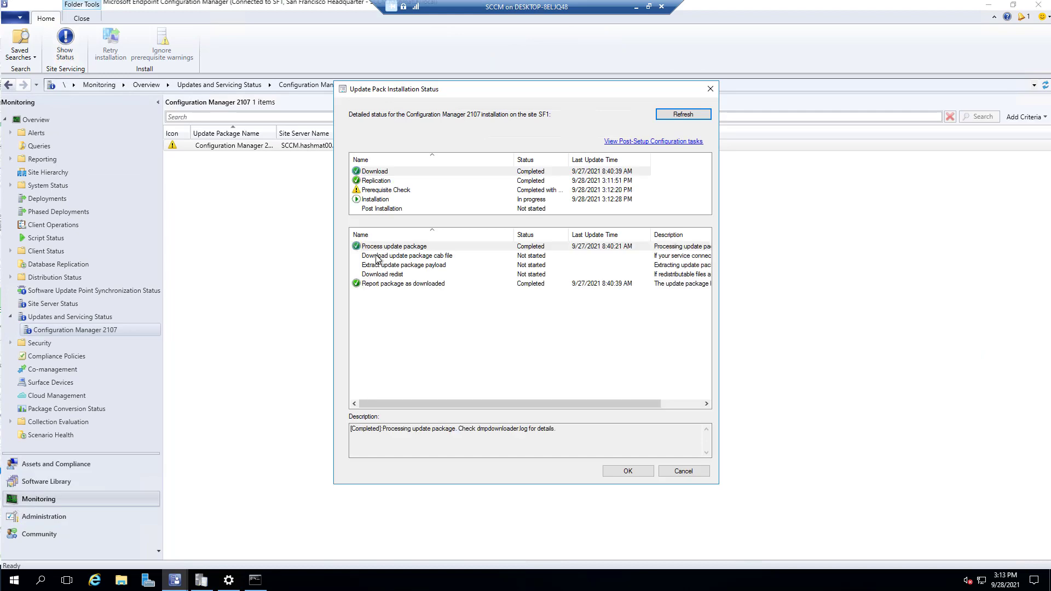
left_click(388, 190)
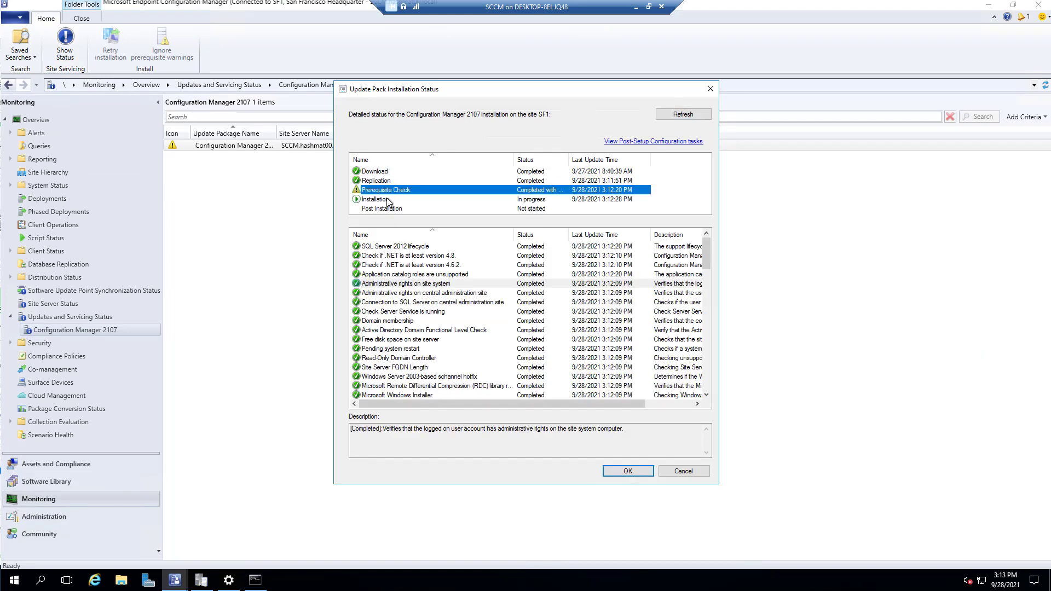
left_click(388, 199)
left_click(705, 116)
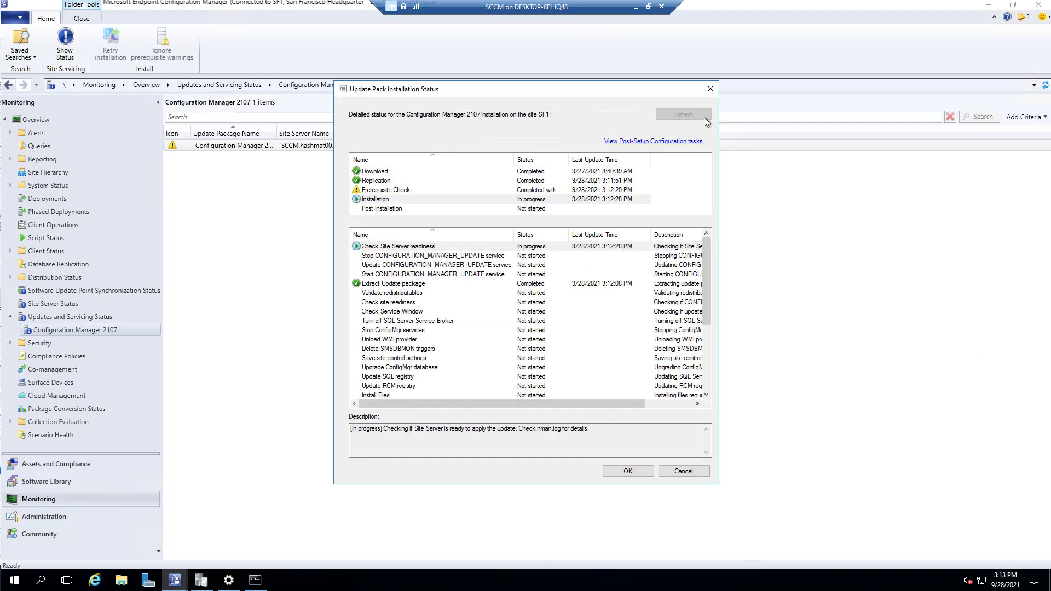
left_click(689, 118)
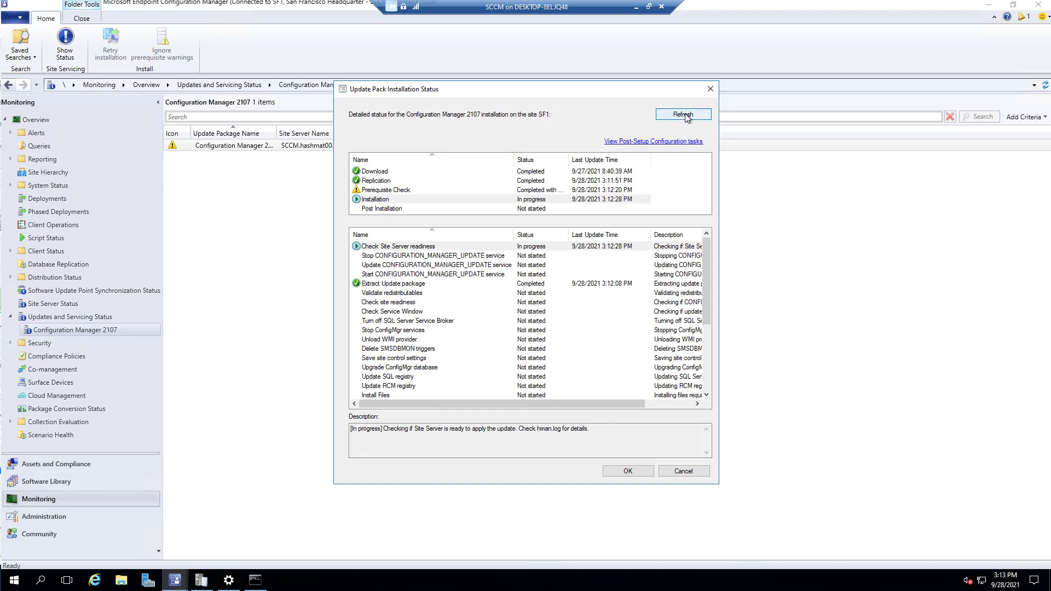
scroll(503, 305, "down", 5)
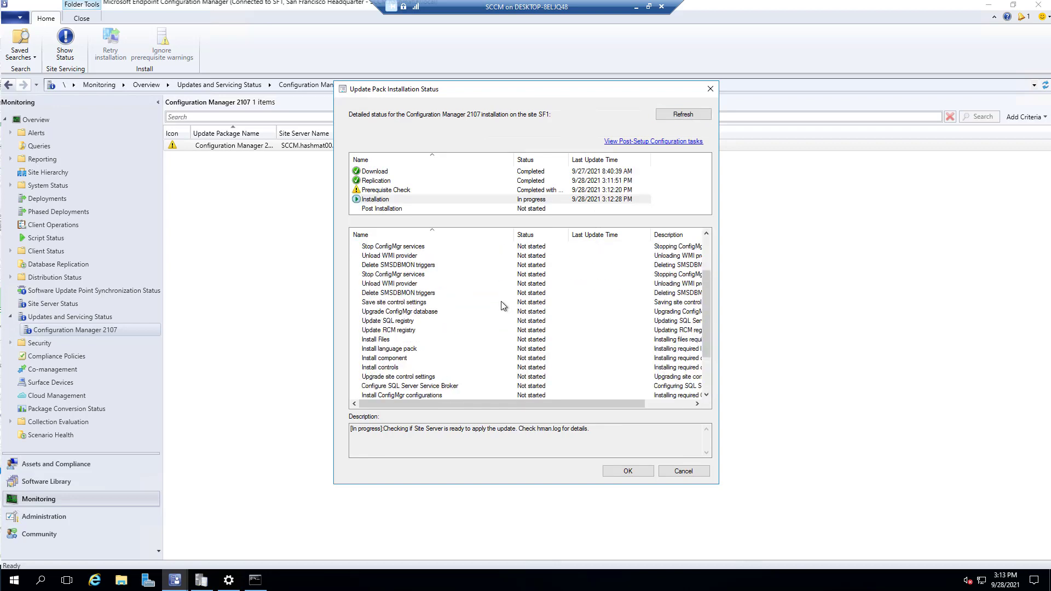
left_click(689, 118)
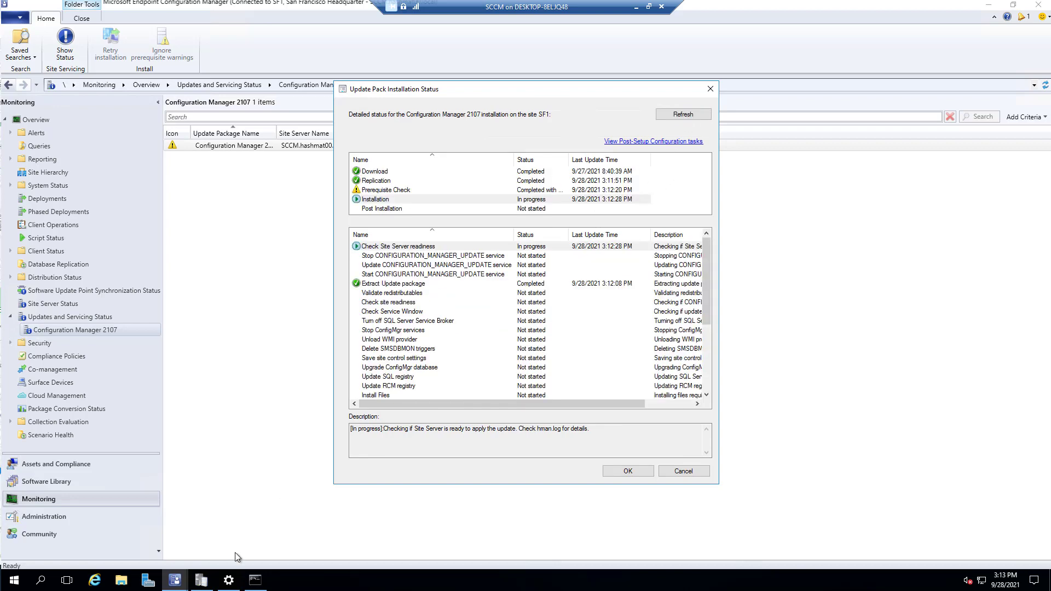
Compare the latest CMUpdate.log entries in the Trace Log Tool with the Update Pack Installation Status.
left_click(202, 580)
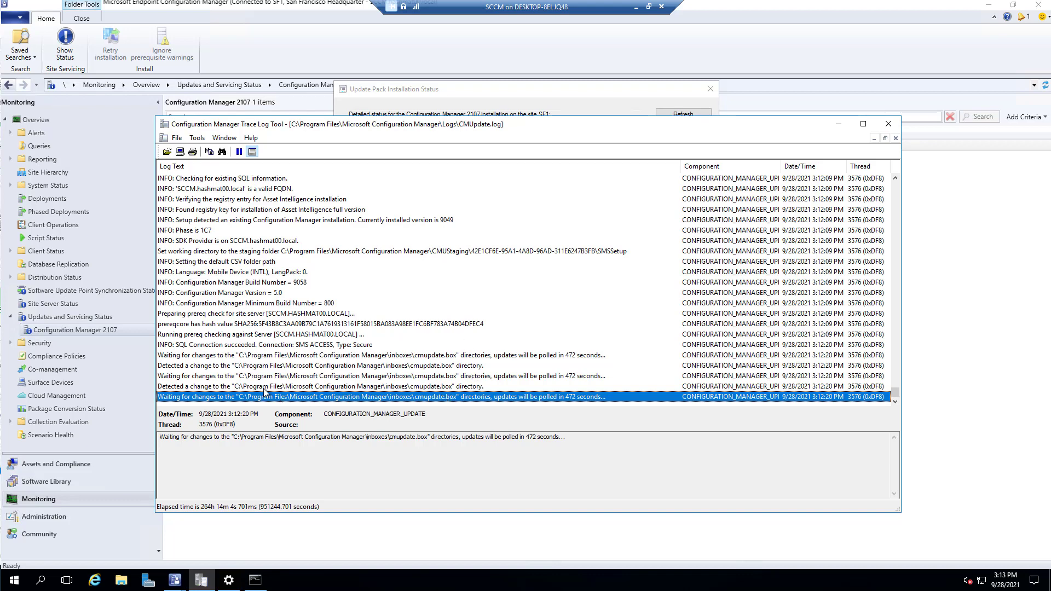
left_click(522, 91)
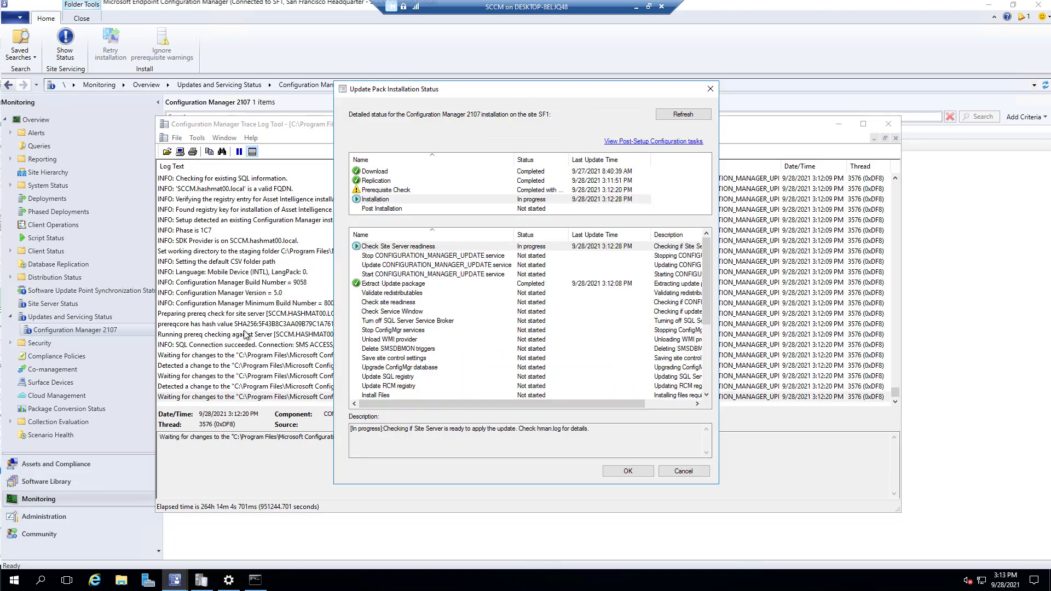
left_click(245, 405)
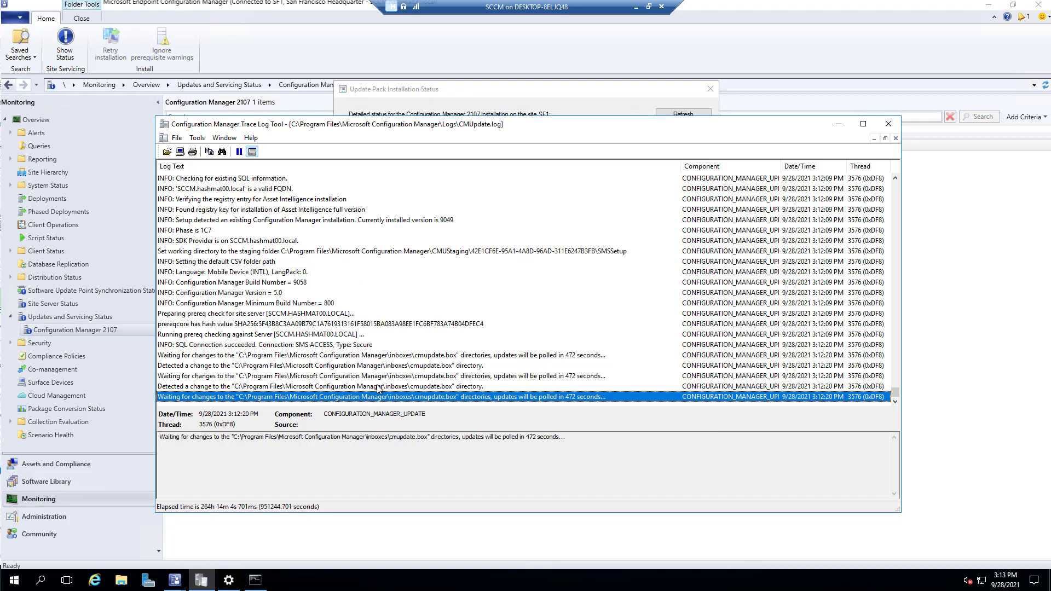
left_click(549, 96)
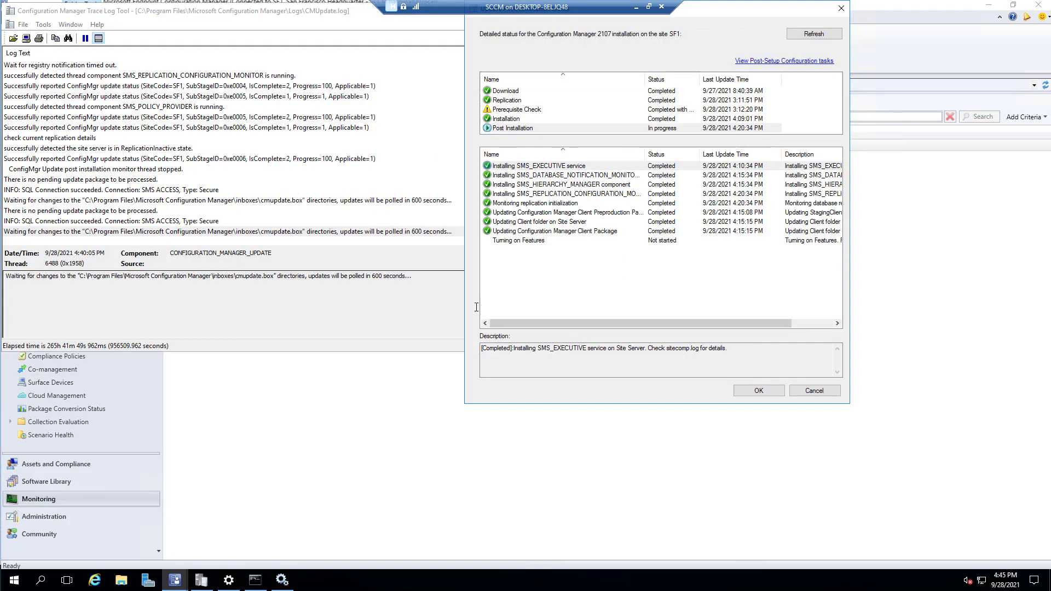
Refresh the Update Pack Installation Status and review the Post Installation, Installation and Prerequisite Check stages alongside the newest CMUpdate.log entries.
left_click_drag(740, 7, 622, 113)
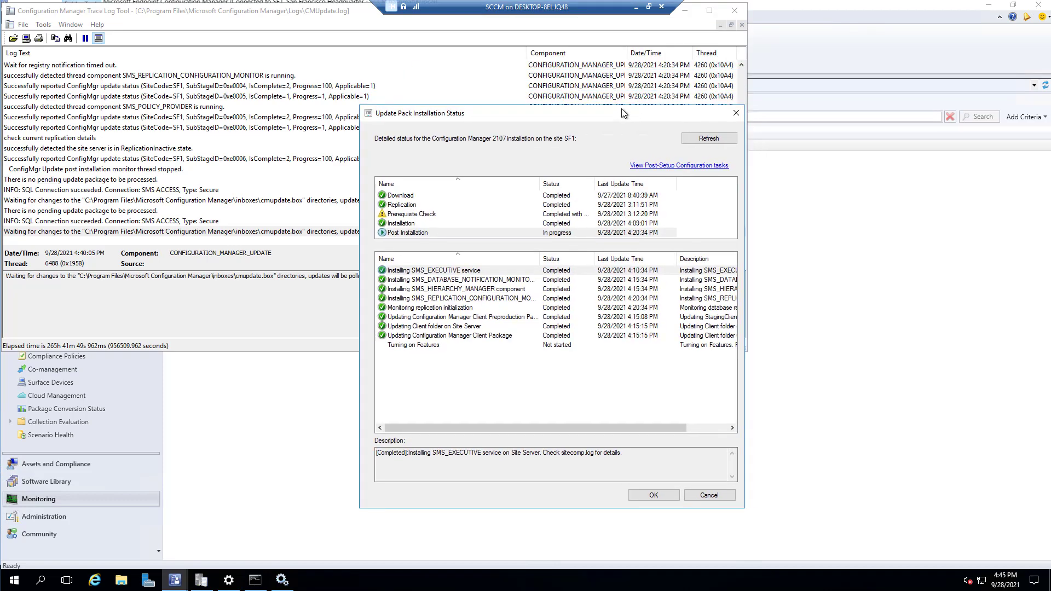
left_click(709, 137)
left_click(440, 336)
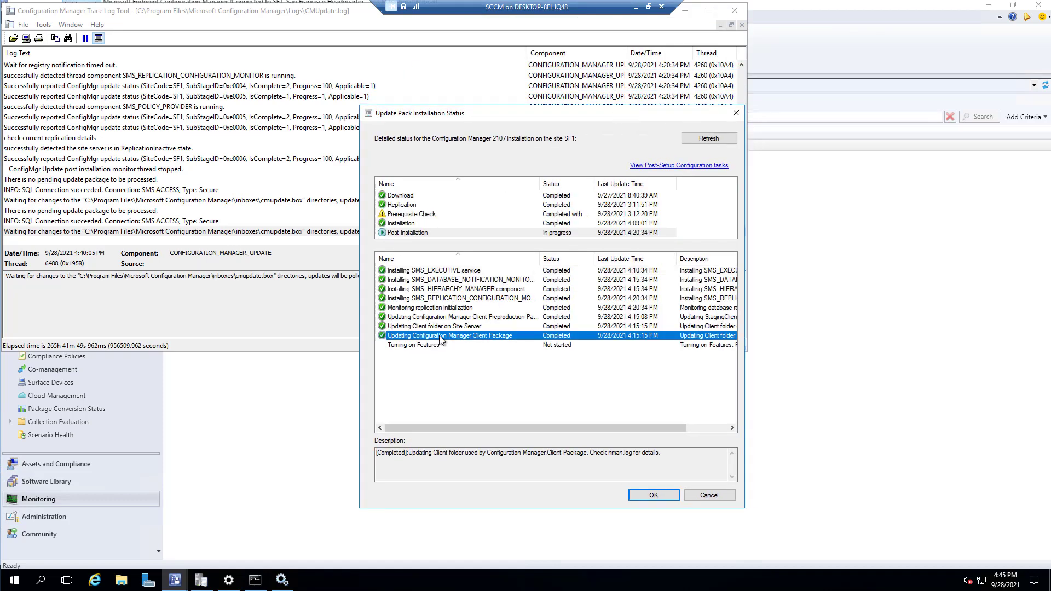
left_click(438, 233)
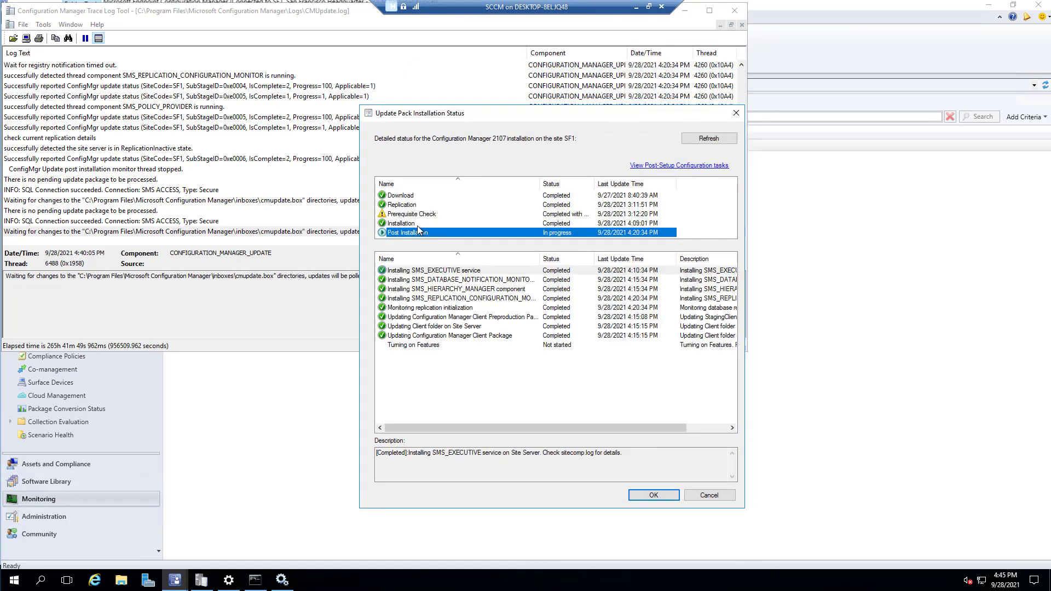
left_click(419, 225)
scroll(439, 365, "down", 4)
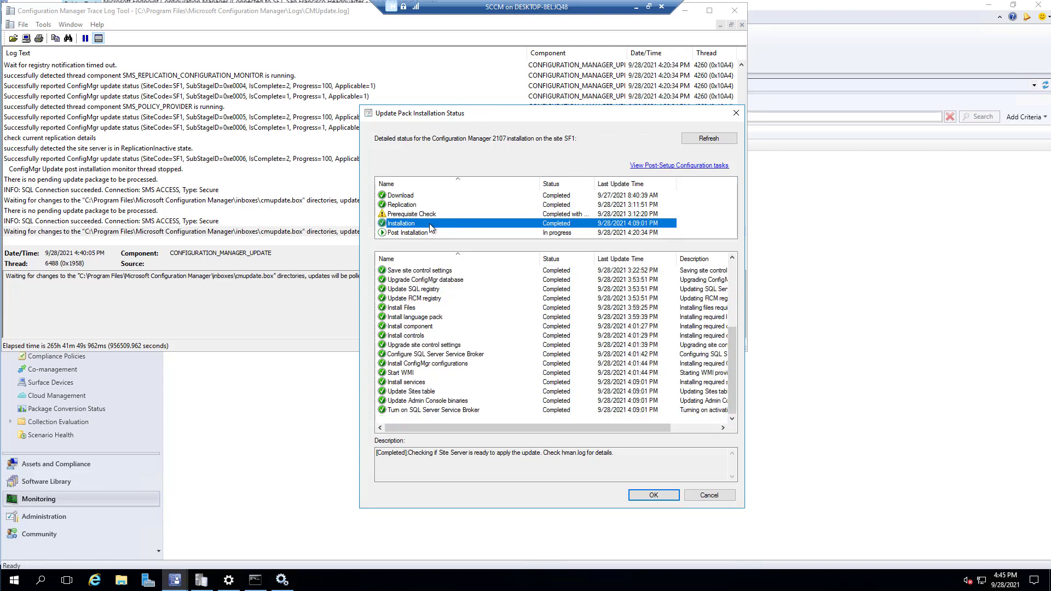
left_click(413, 214)
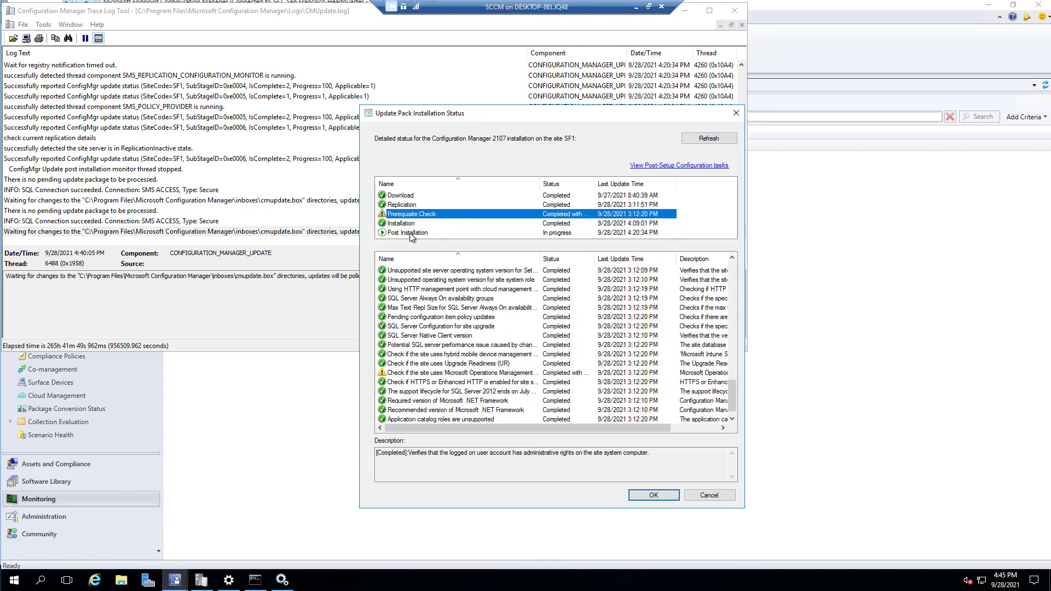
left_click(410, 234)
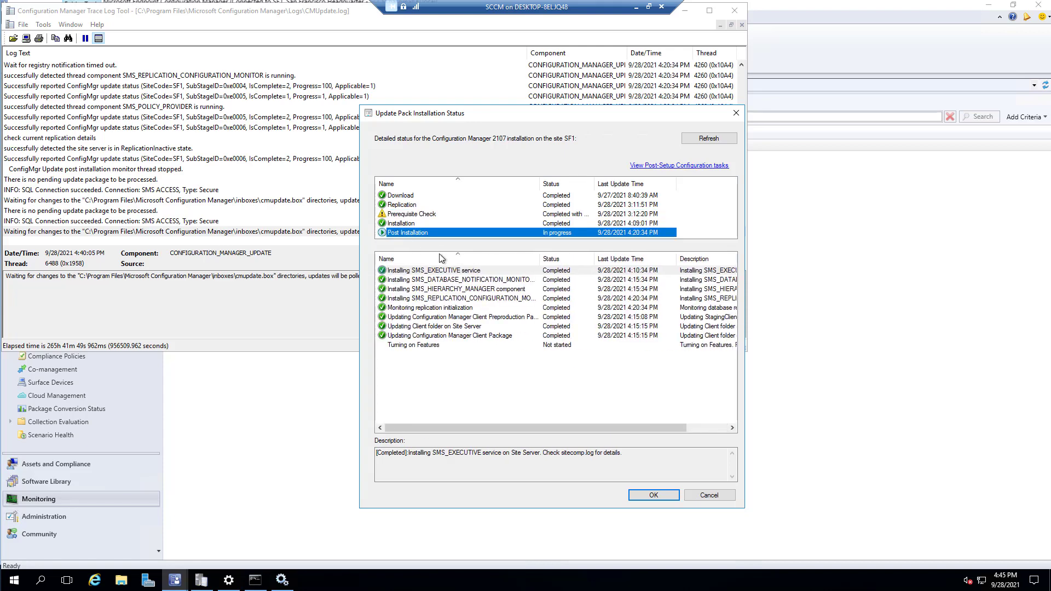
left_click(204, 237)
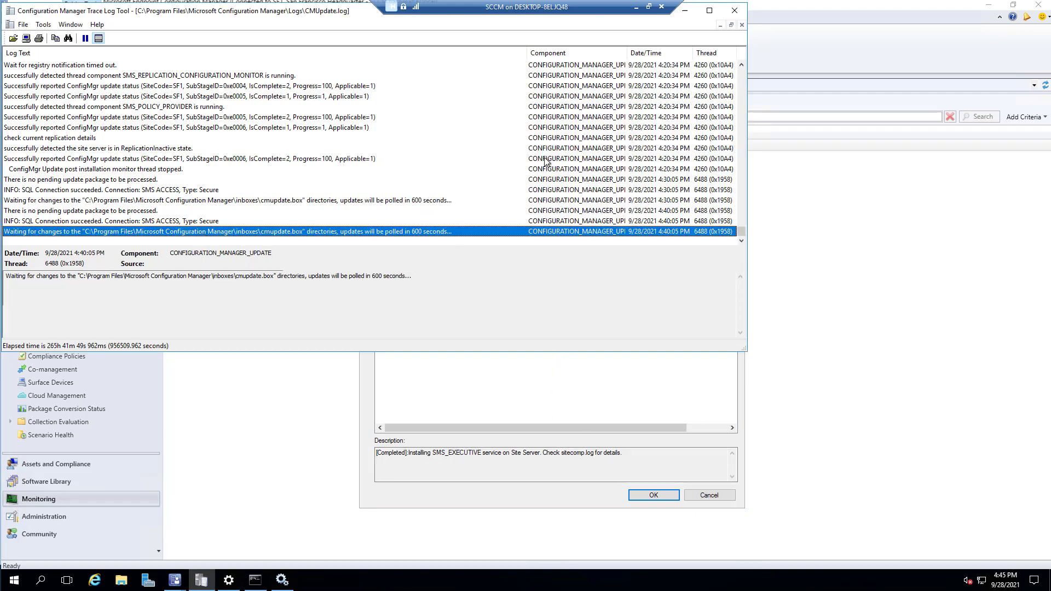
Close the installation status and check the Configuration Manager 2107 entry in the refreshed Updates and Servicing list of the Administration workspace.
left_click(655, 495)
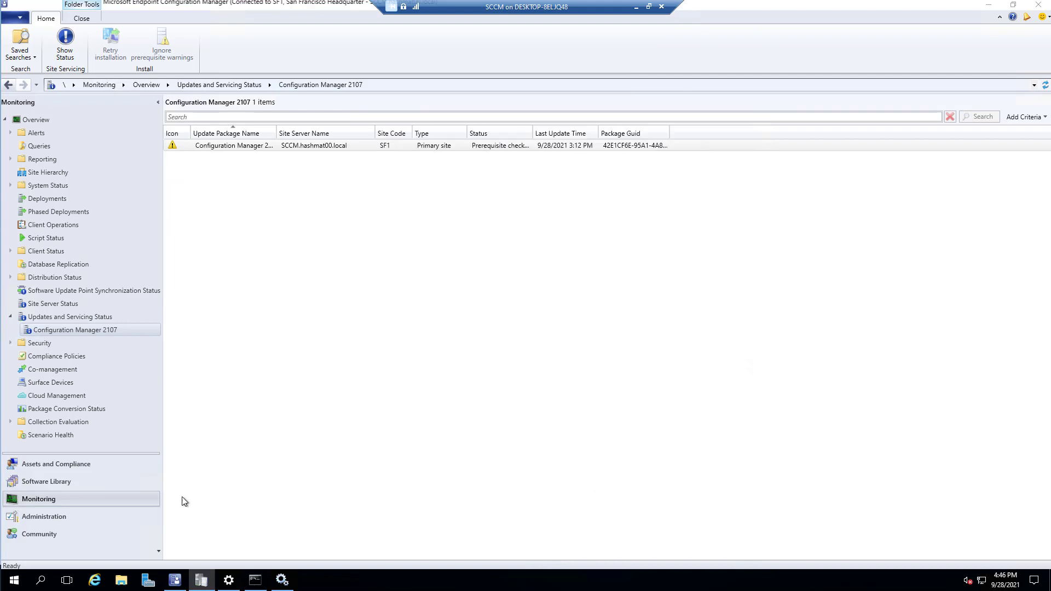
left_click(77, 512)
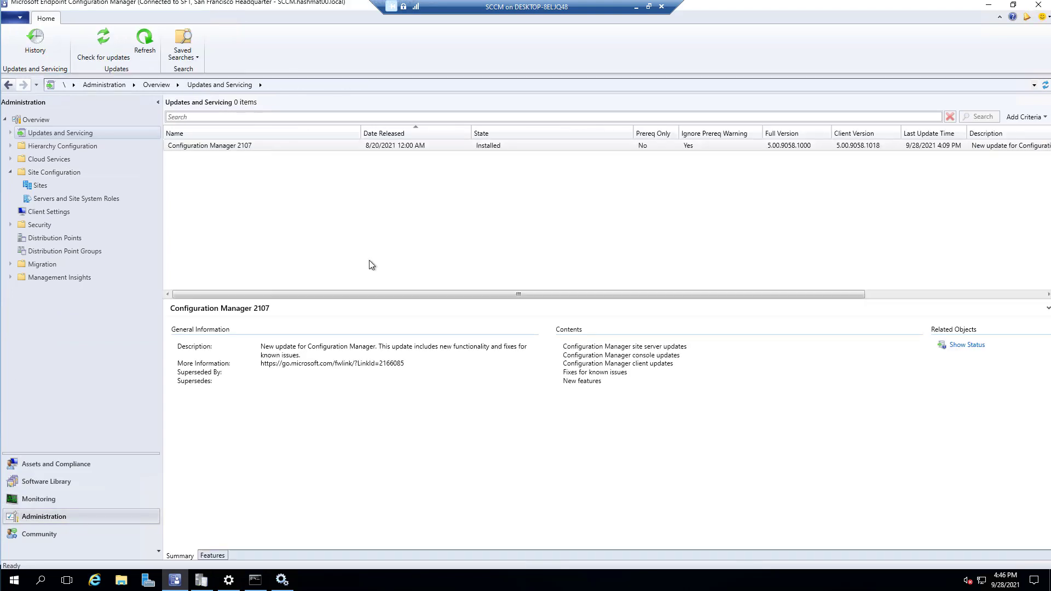
left_click(268, 147)
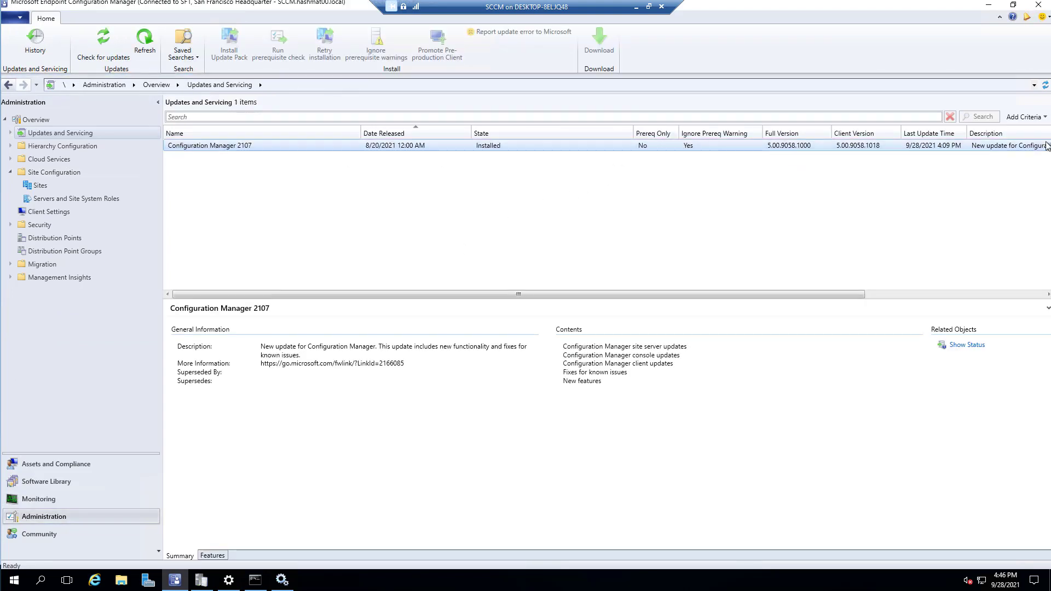
left_click(1045, 85)
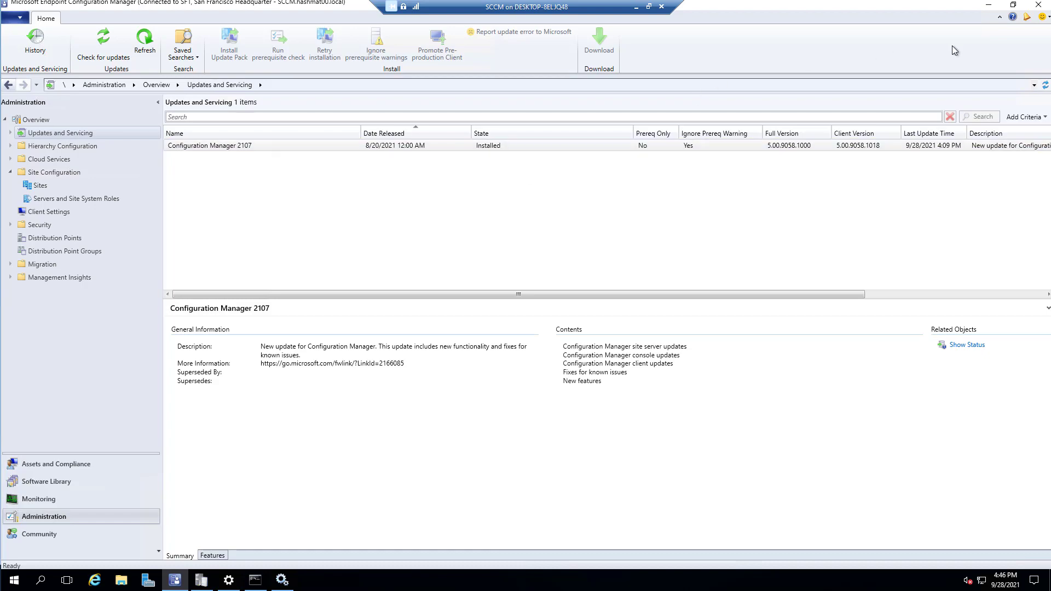
Close the Configuration Manager console and launch it again.
left_click(1040, 6)
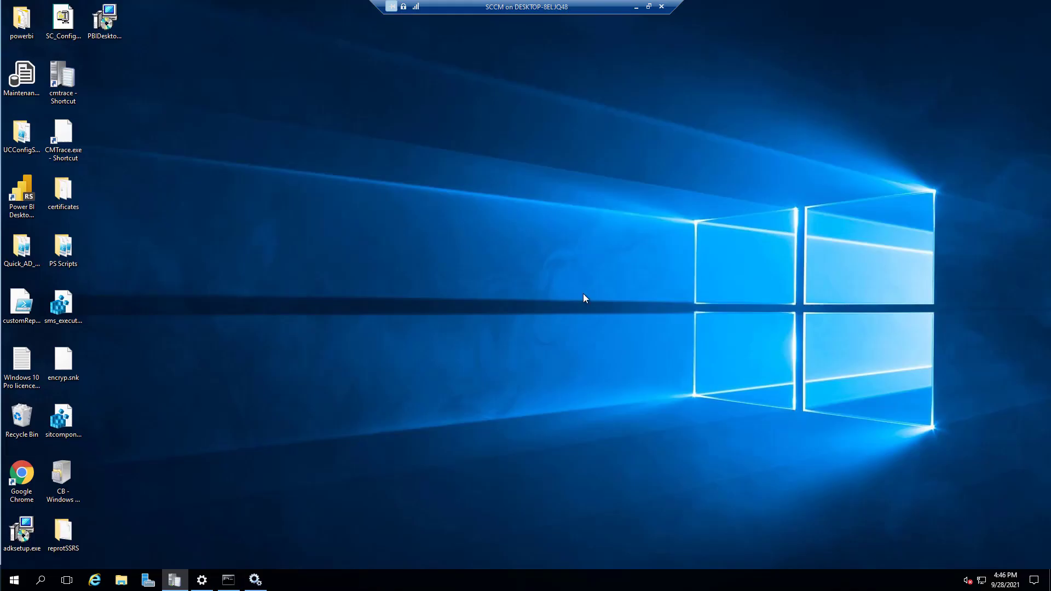
left_click(14, 581)
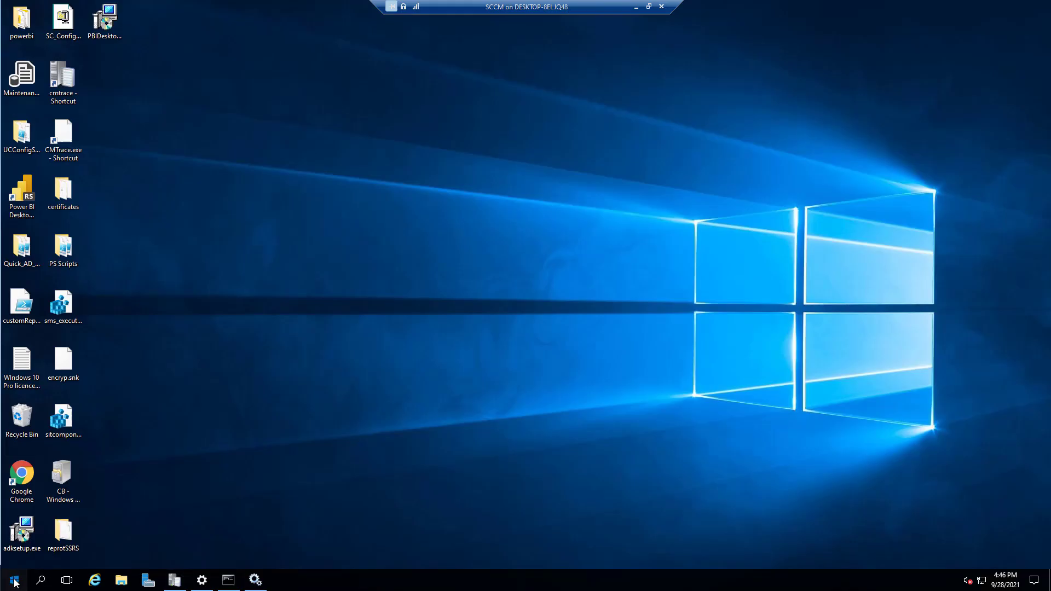
left_click(440, 283)
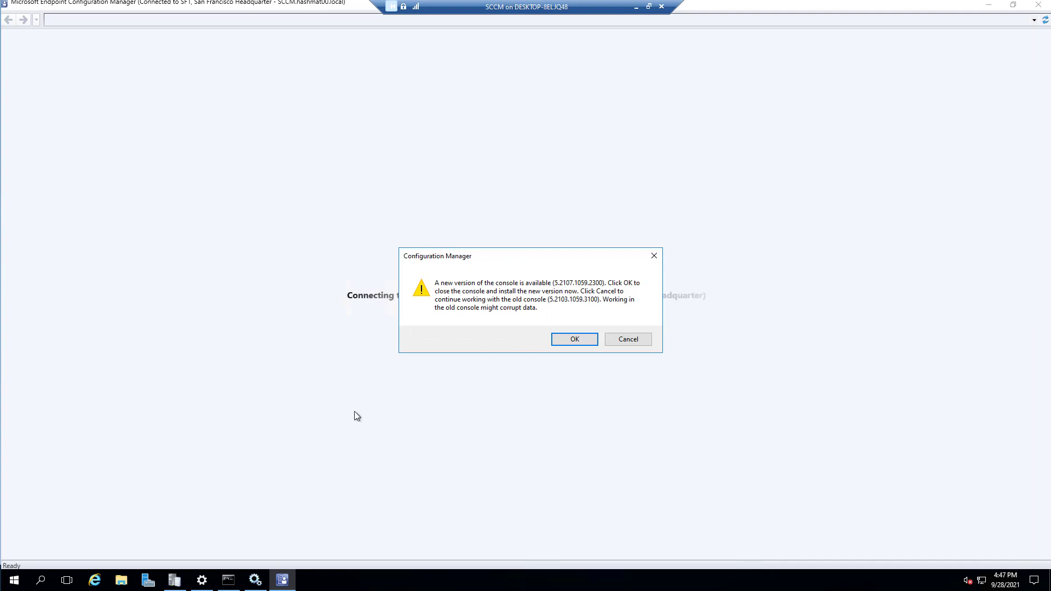
Accept the console upgrade to version 5.2107.1059.2300 and check the version details in the upgraded console's About information.
left_click(575, 341)
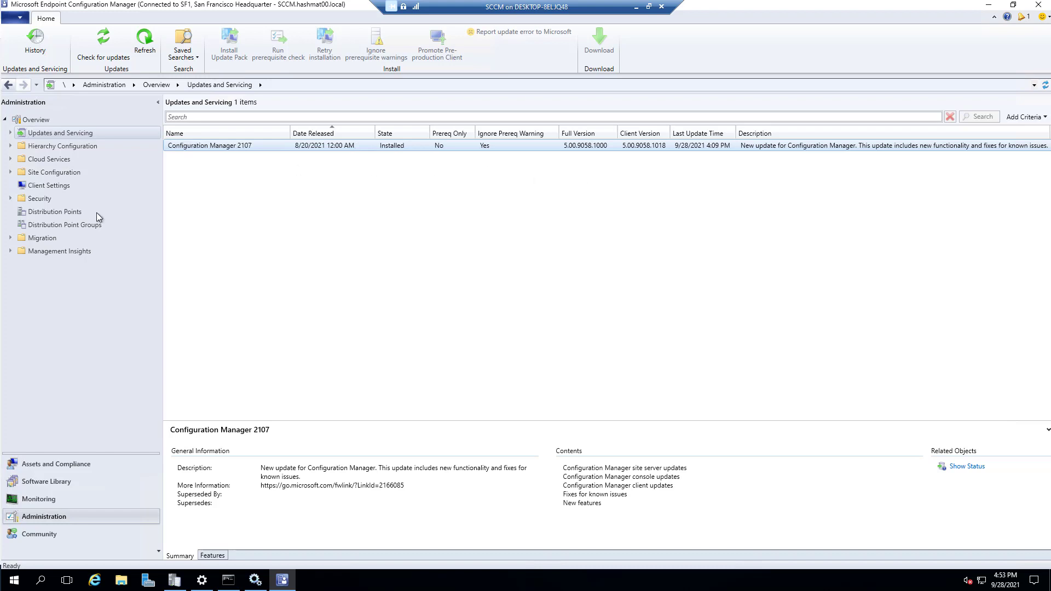
left_click(16, 21)
left_click(52, 109)
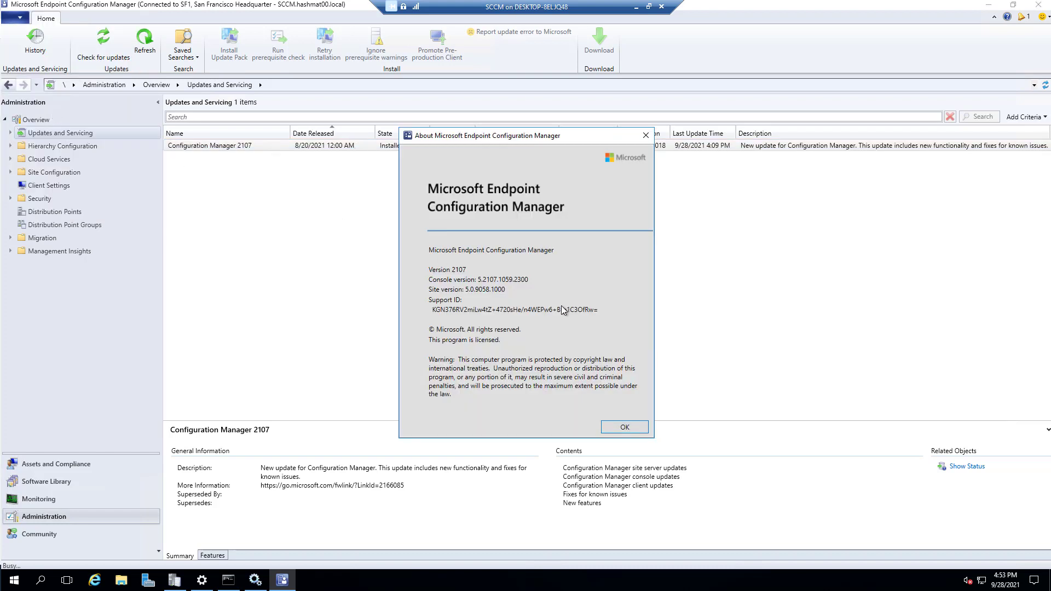
left_click(645, 136)
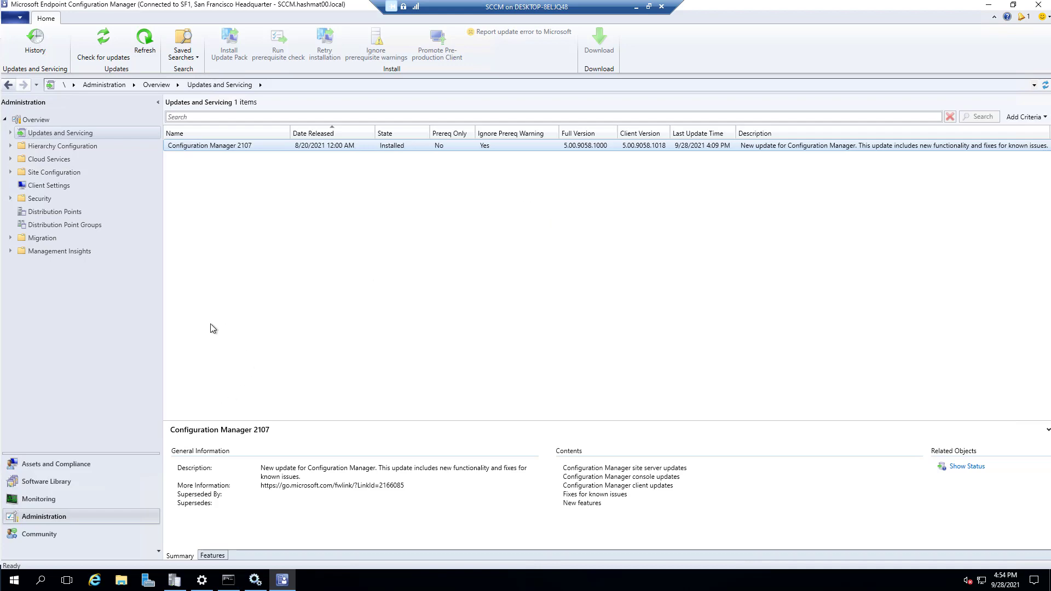
Switch to the Trace Log Tool and review the console installation entries in ConfigMgrAdminUISetup.log.
left_click(176, 580)
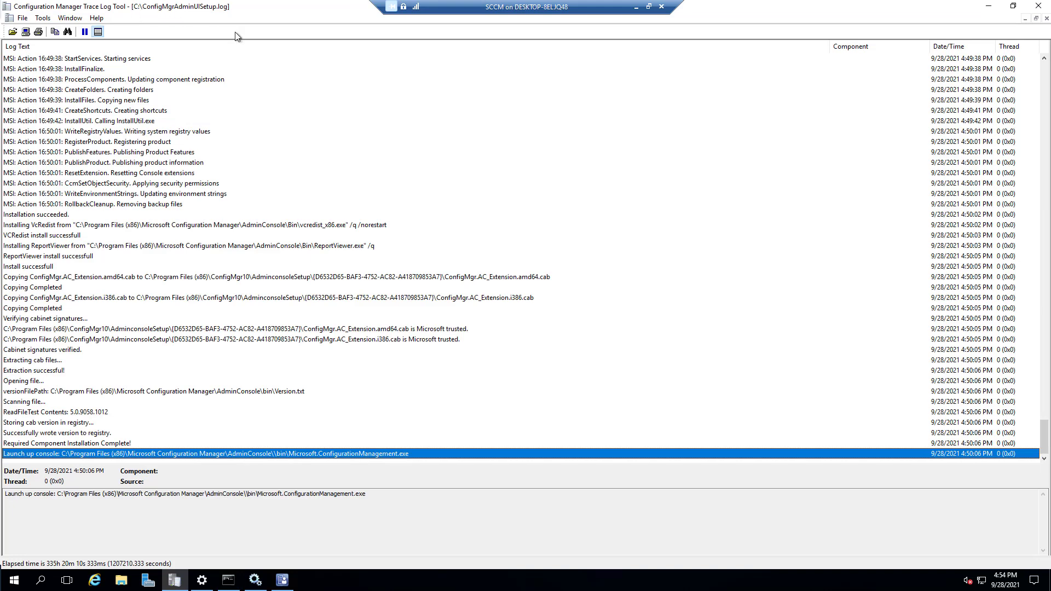
left_click(148, 391)
scroll(149, 396, "up", 8)
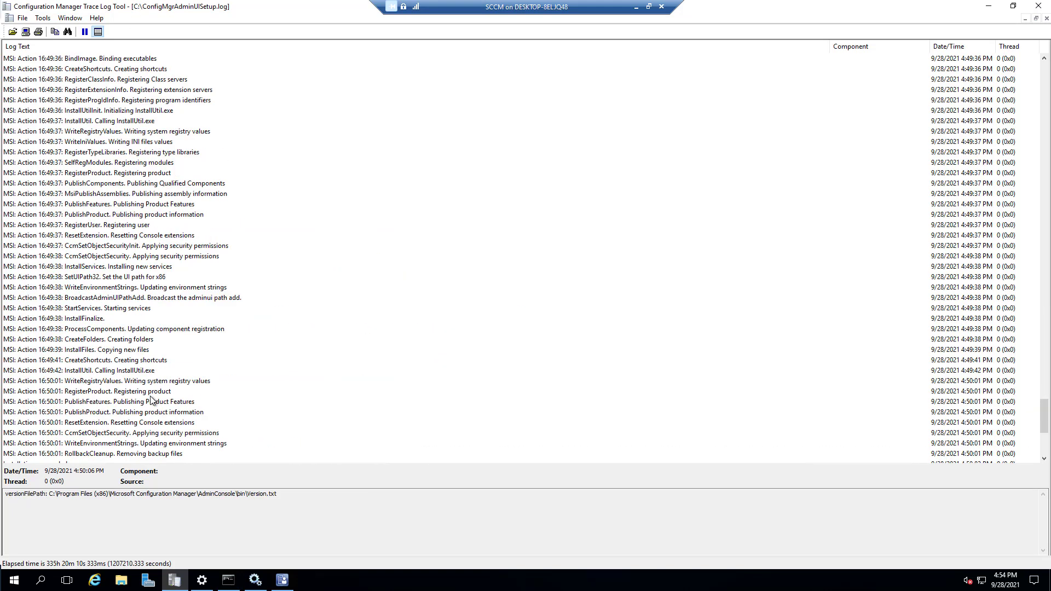
scroll(149, 395, "down", 8)
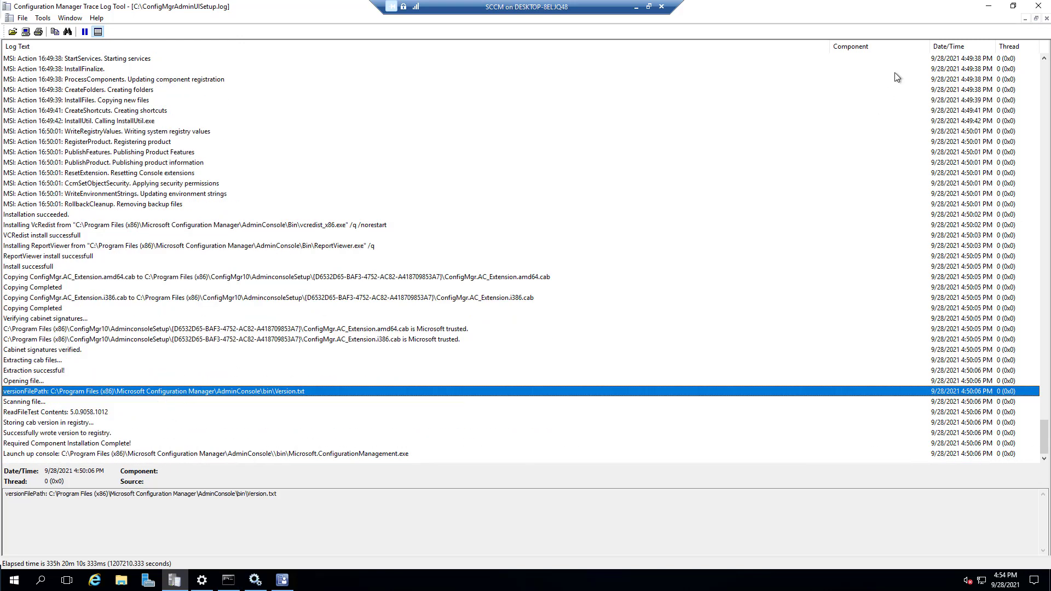
left_click(990, 7)
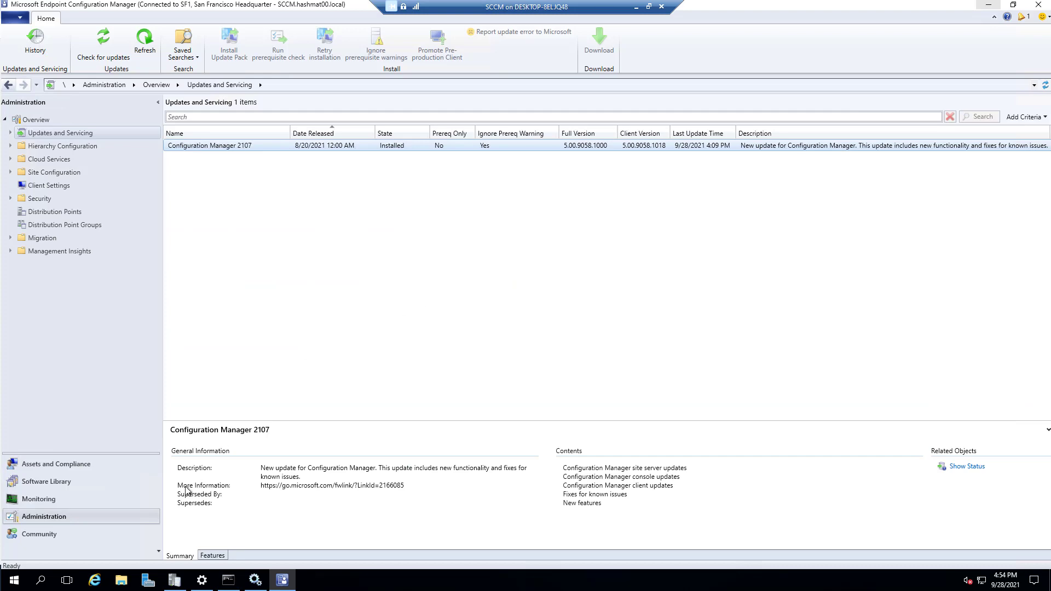
Open Site Status under System Status in the Monitoring workspace and widen the Site System column to show the full server names.
left_click(77, 498)
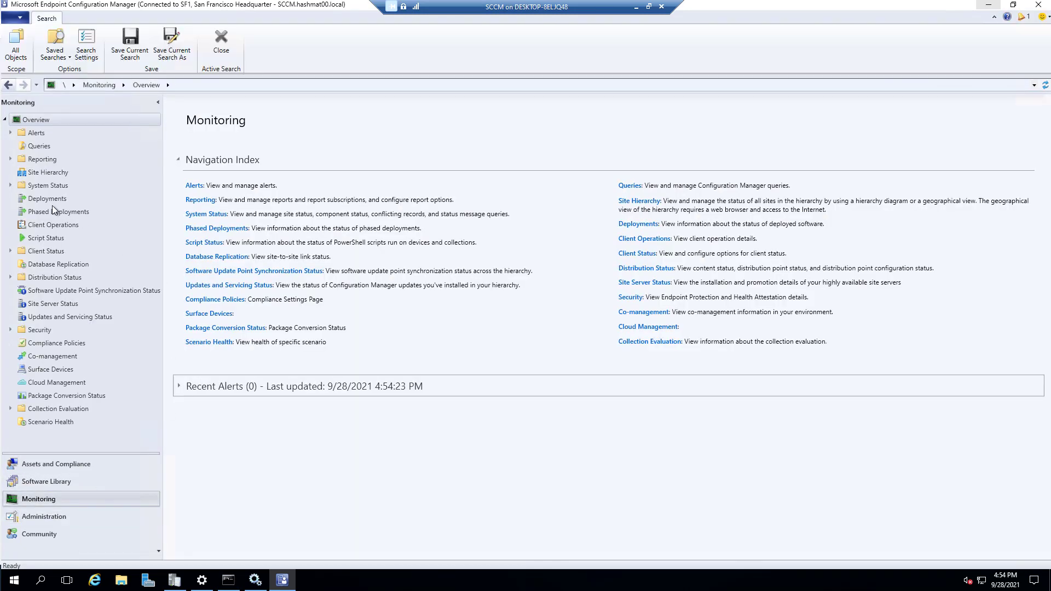
left_click(10, 185)
left_click(48, 198)
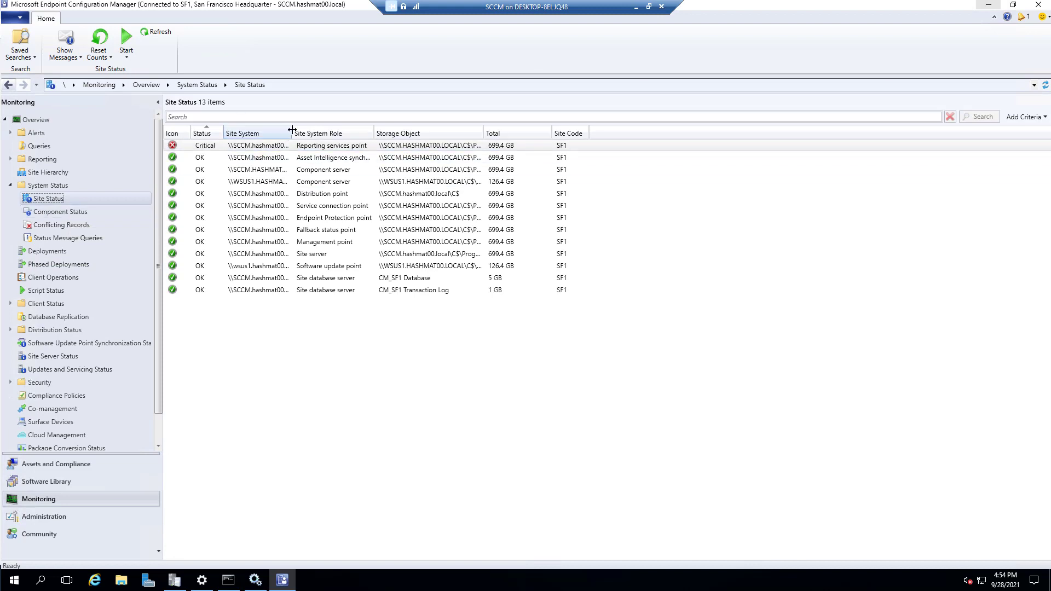
left_click_drag(292, 129, 344, 137)
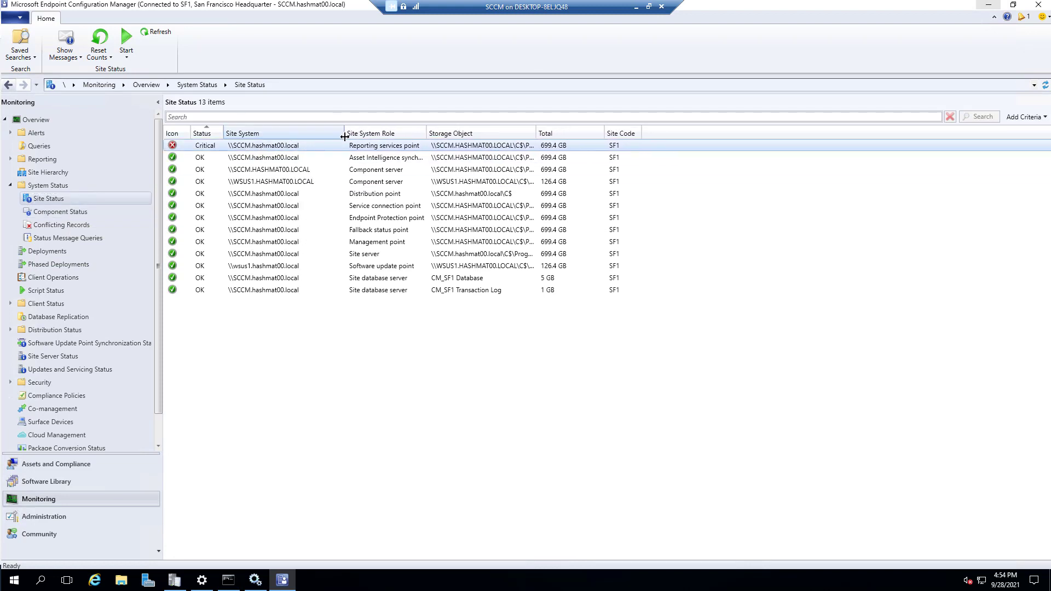
Show the status messages for the Reporting services point from 1 day ago, review them, and close the message viewer.
right_click(295, 147)
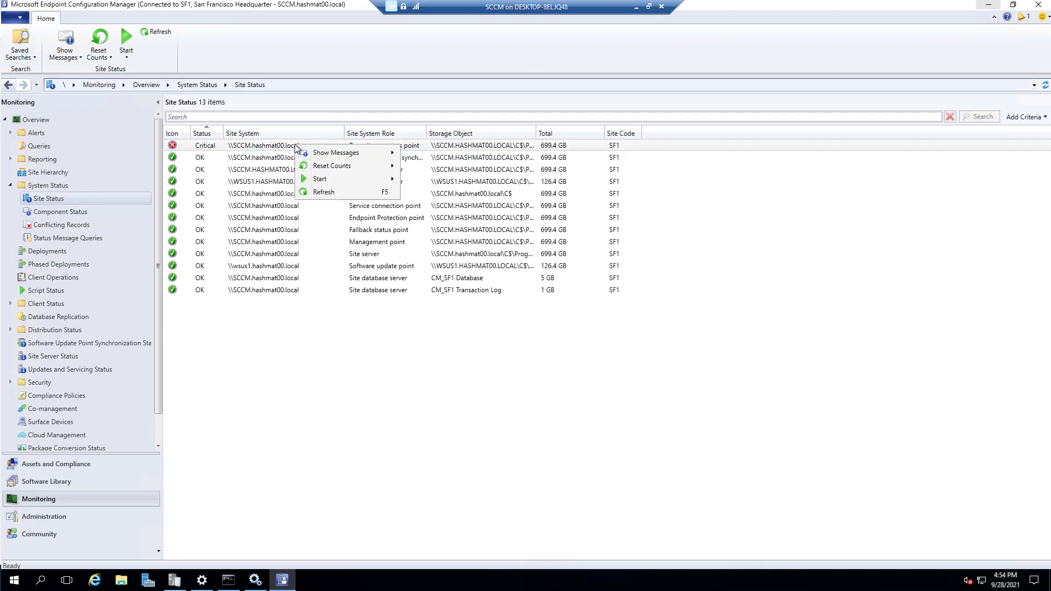
mouse_move(336, 153)
left_click(425, 154)
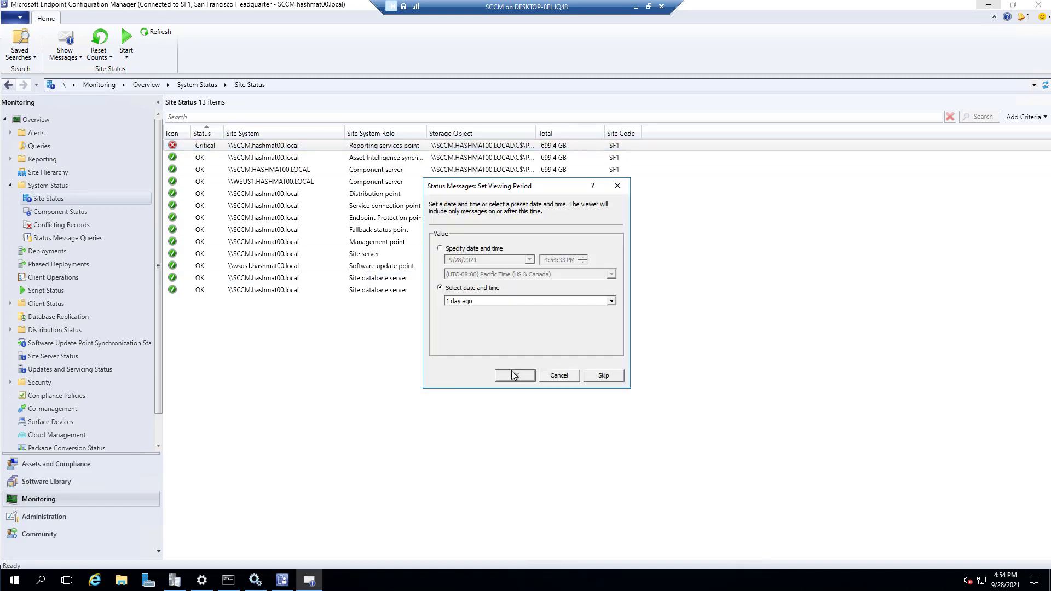
left_click(513, 375)
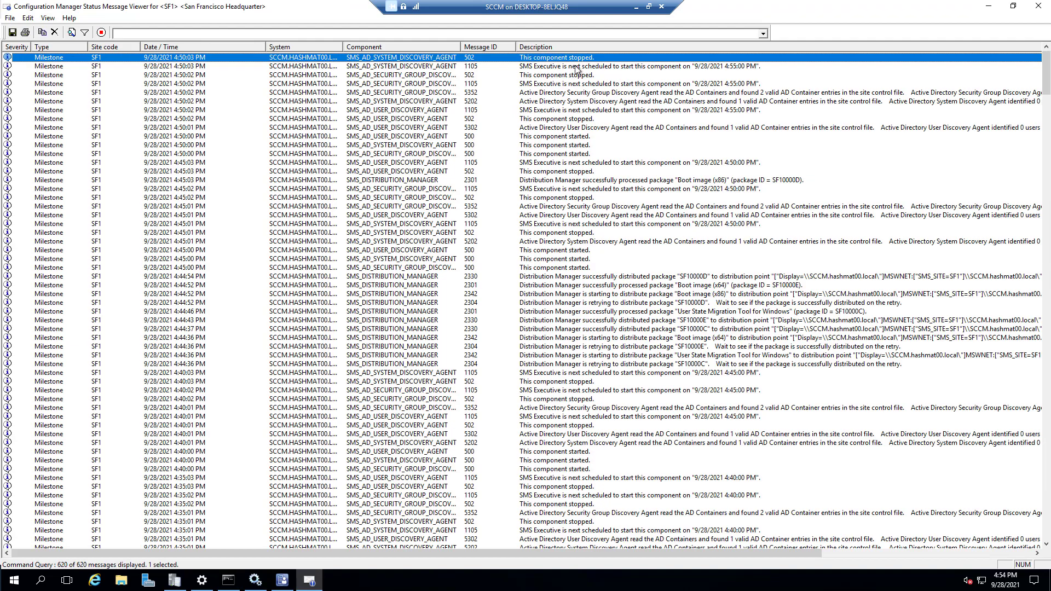
scroll(553, 197, "down", 20)
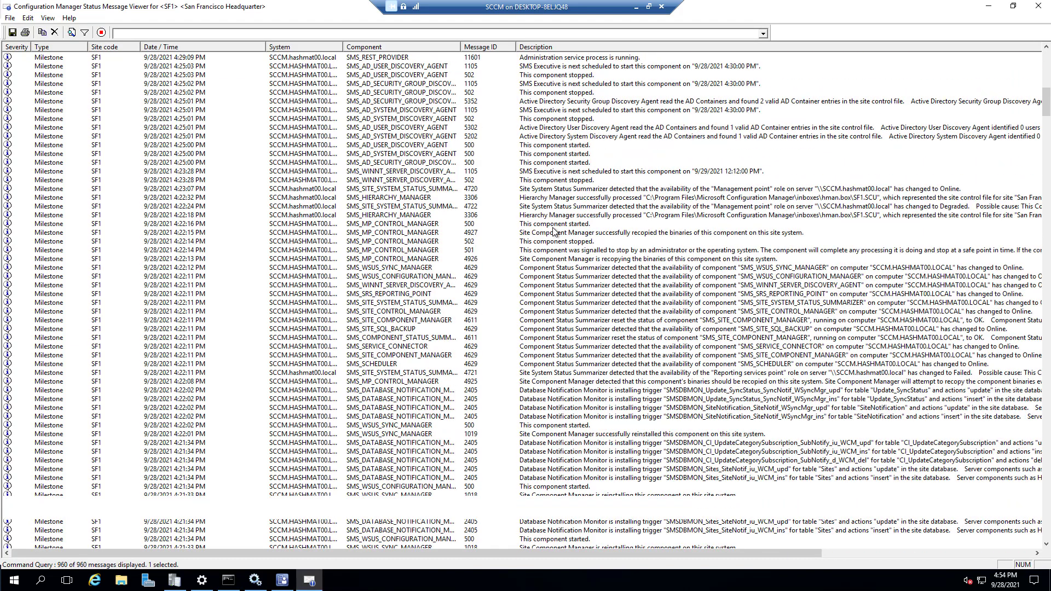
scroll(553, 230, "down", 1)
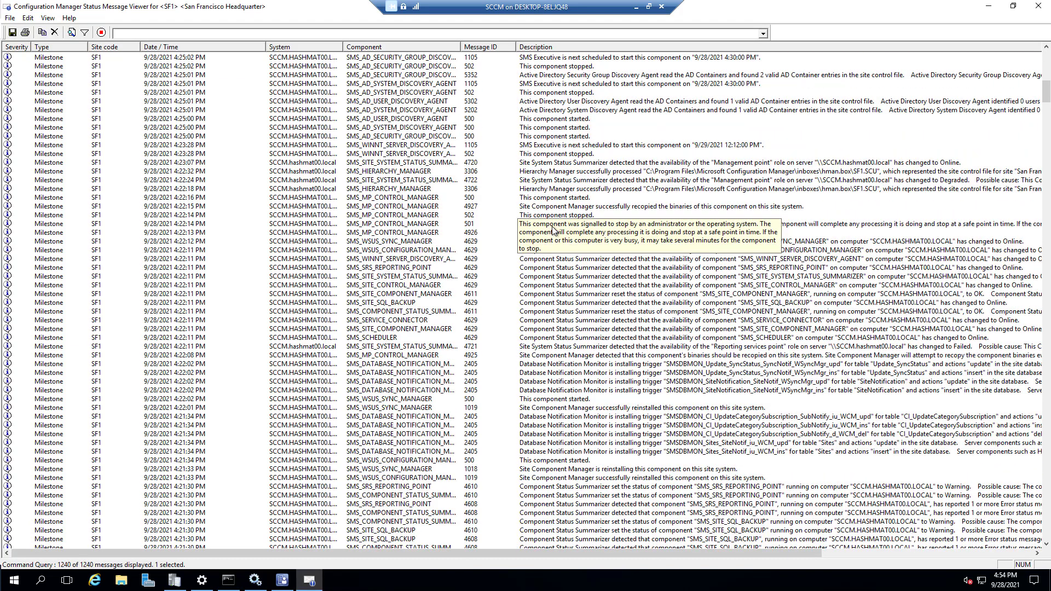
left_click(585, 128)
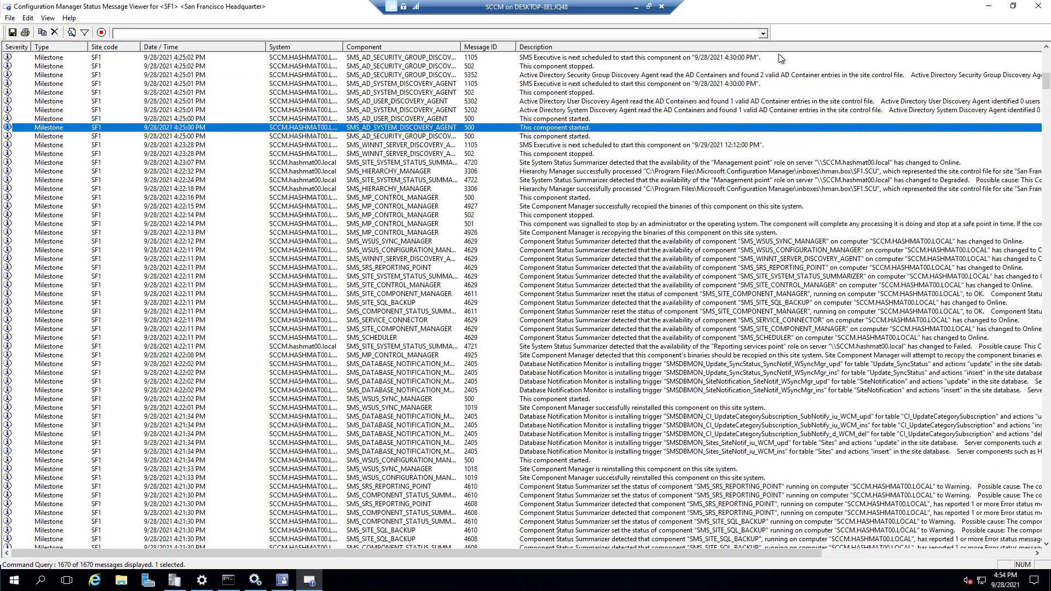
left_click(594, 59)
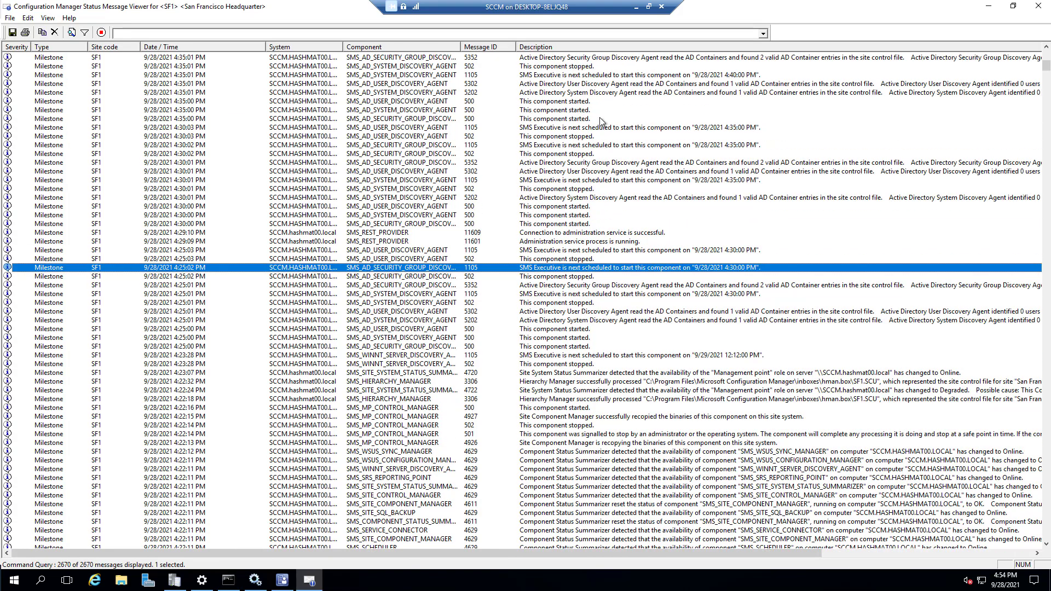
left_click(1038, 6)
Review the Component Status list under System Status and return to Updates and Servicing in the Administration workspace.
left_click(87, 214)
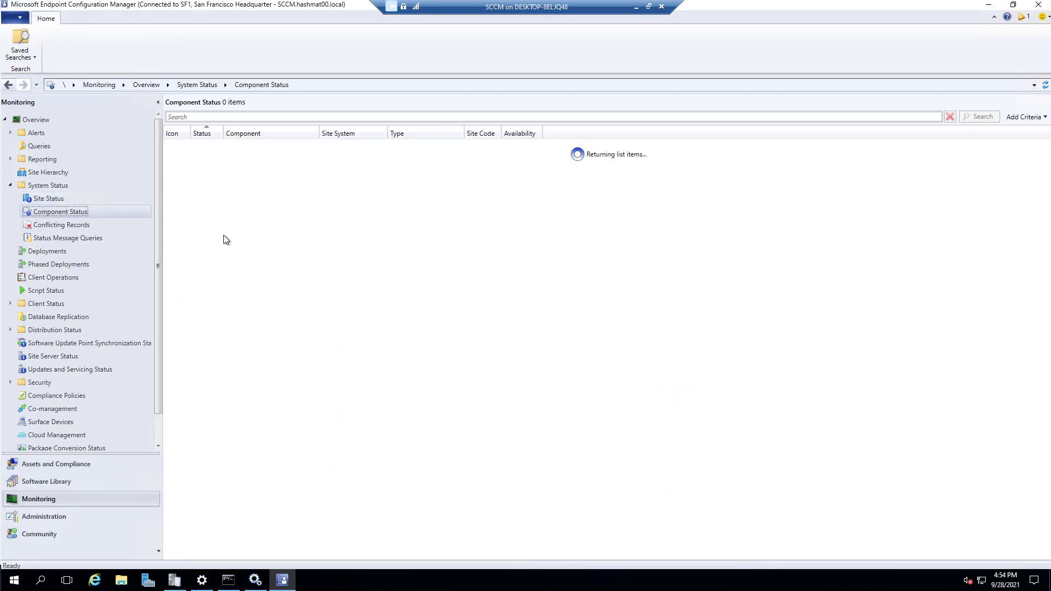
scroll(326, 252, "down", 3)
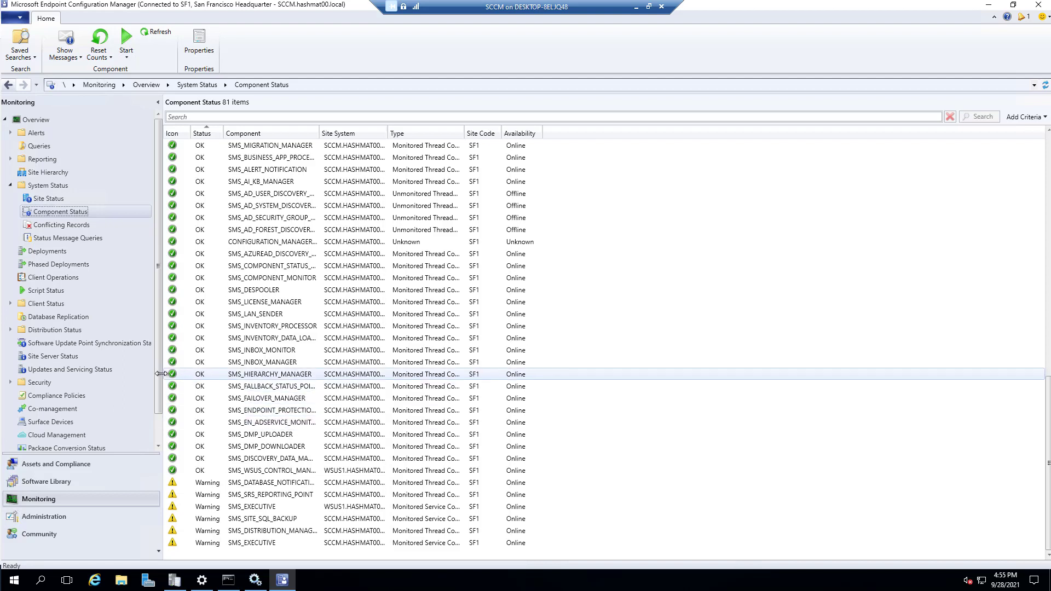
scroll(157, 418, "down", 1)
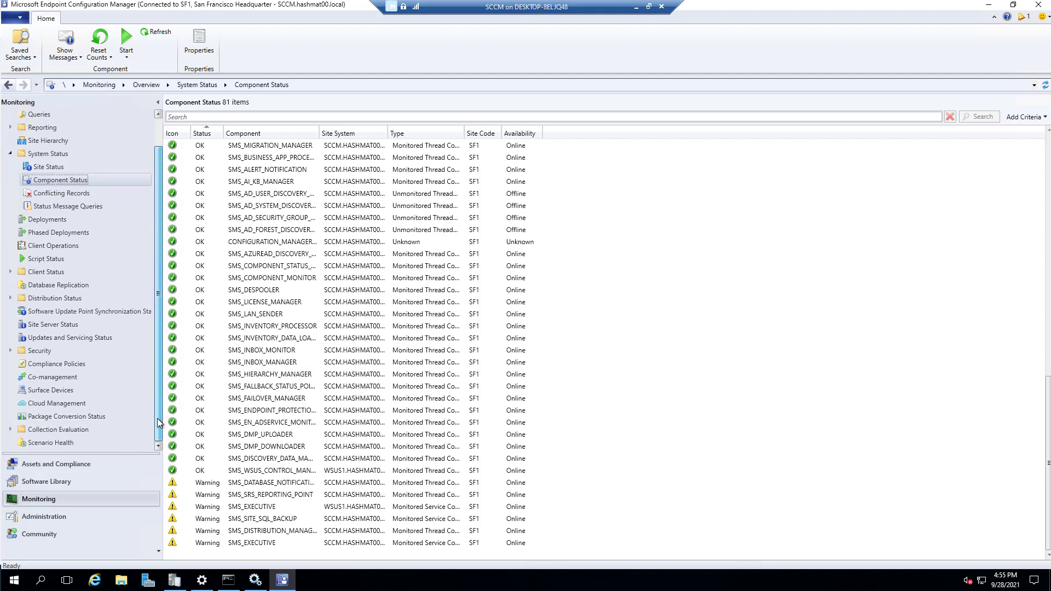
scroll(156, 366, "up", 1)
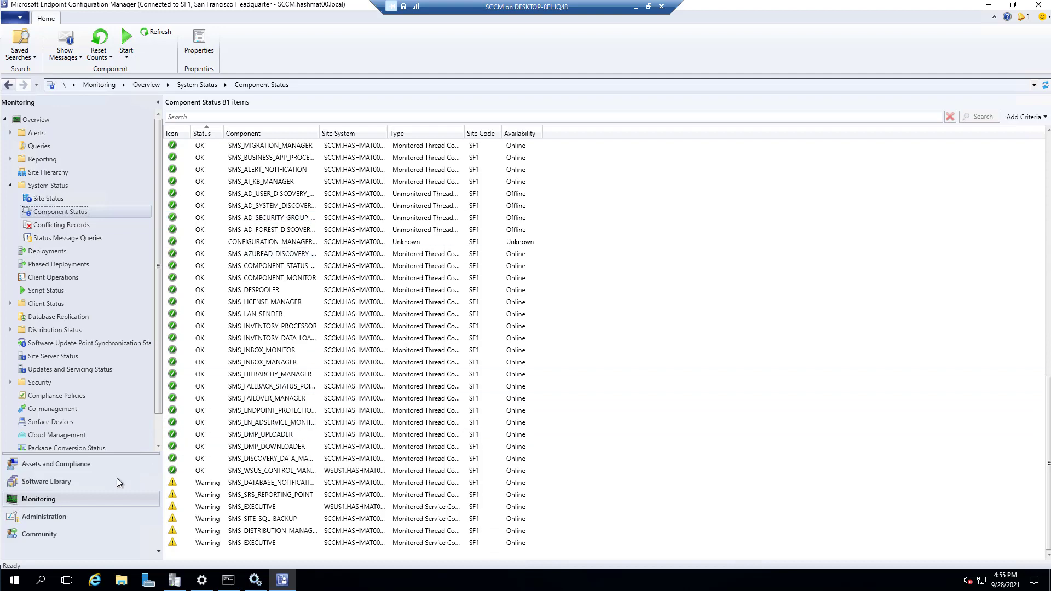
left_click(67, 518)
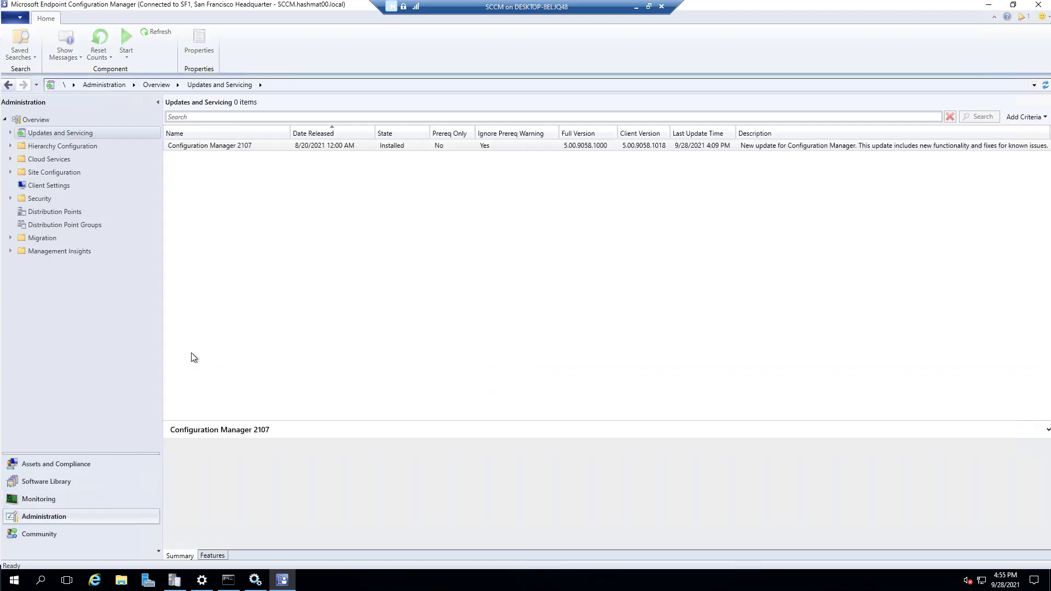